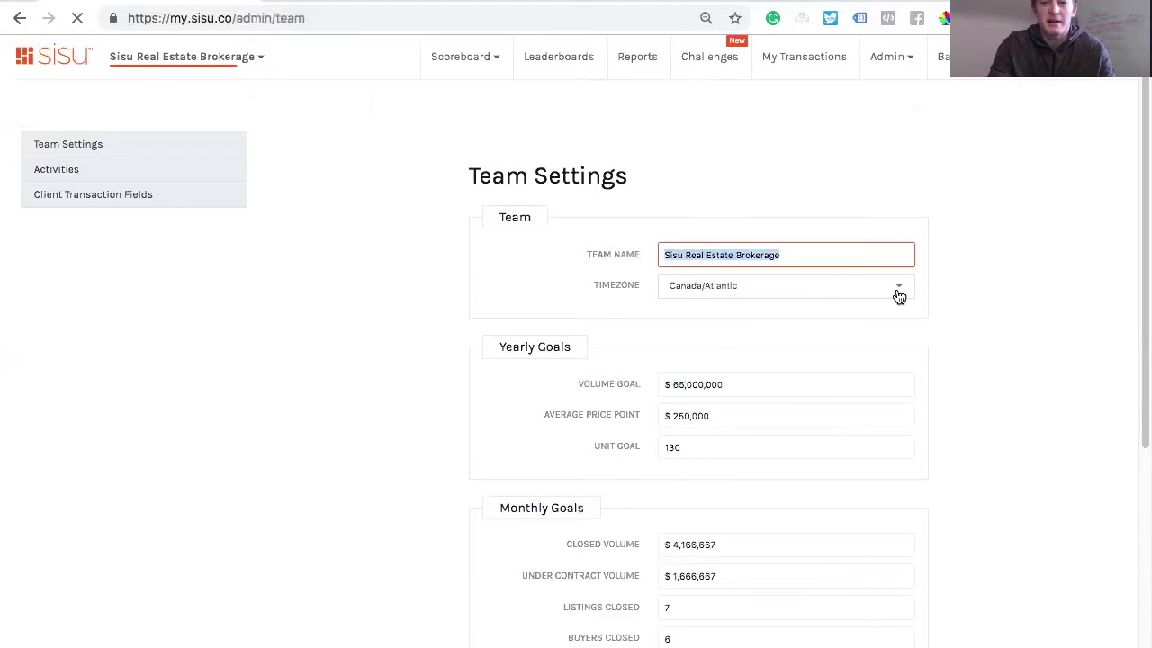
- Review the team name, timezone, and yearly and monthly goals in Team Settings
scroll(897, 293, "down", 5)
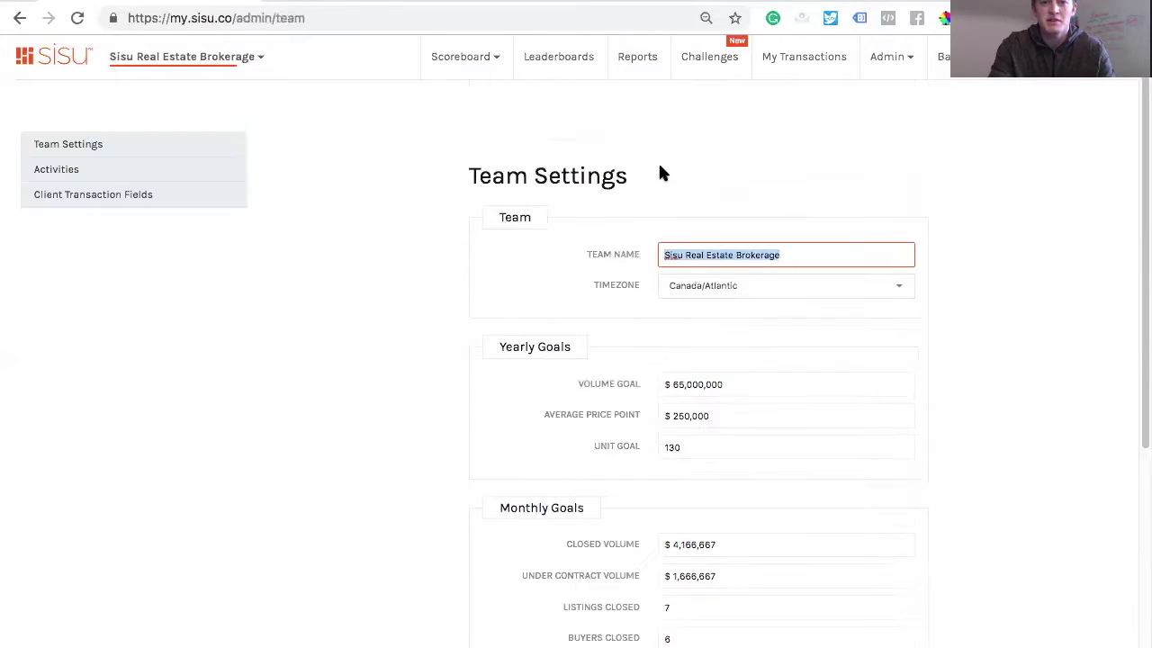
scroll(822, 278, "down", 5)
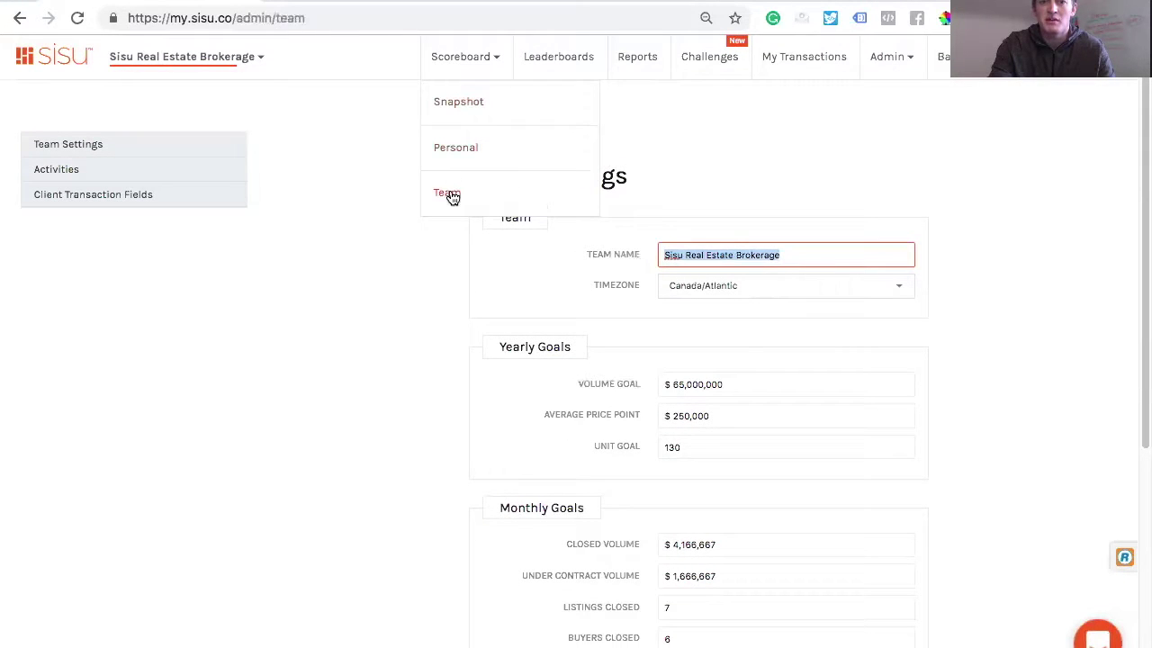
scroll(773, 405, "down", 4)
scroll(577, 288, "up", 4)
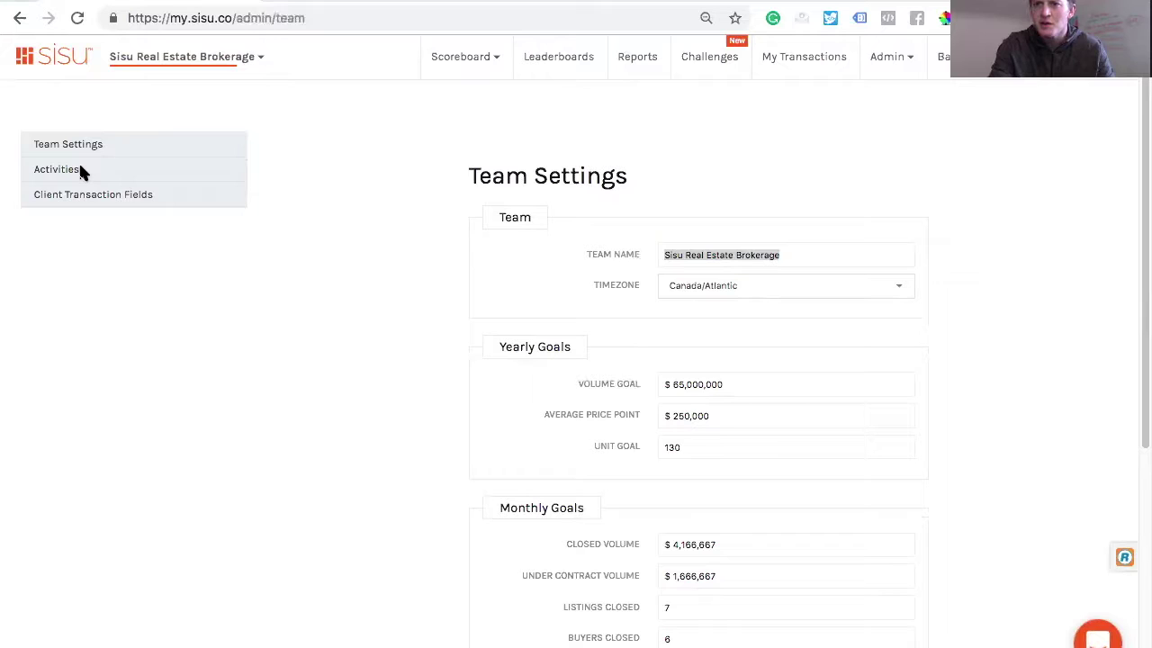
left_click(718, 169)
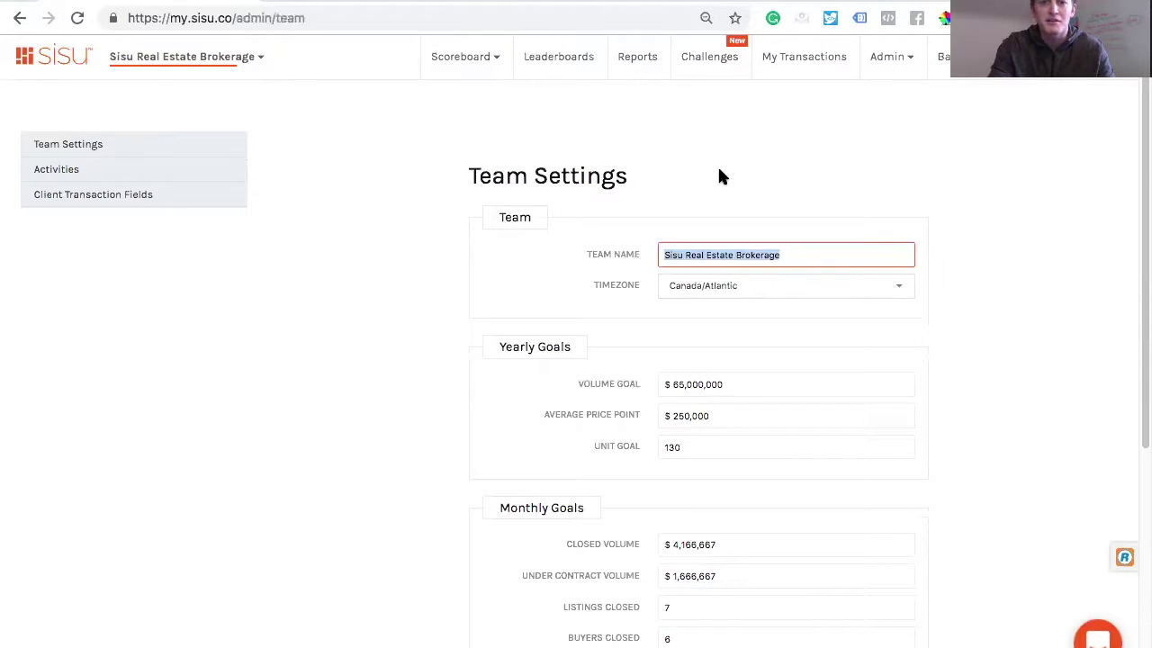
- Open the team's Activities settings and examine which activities are enabled and their order
left_click(81, 174)
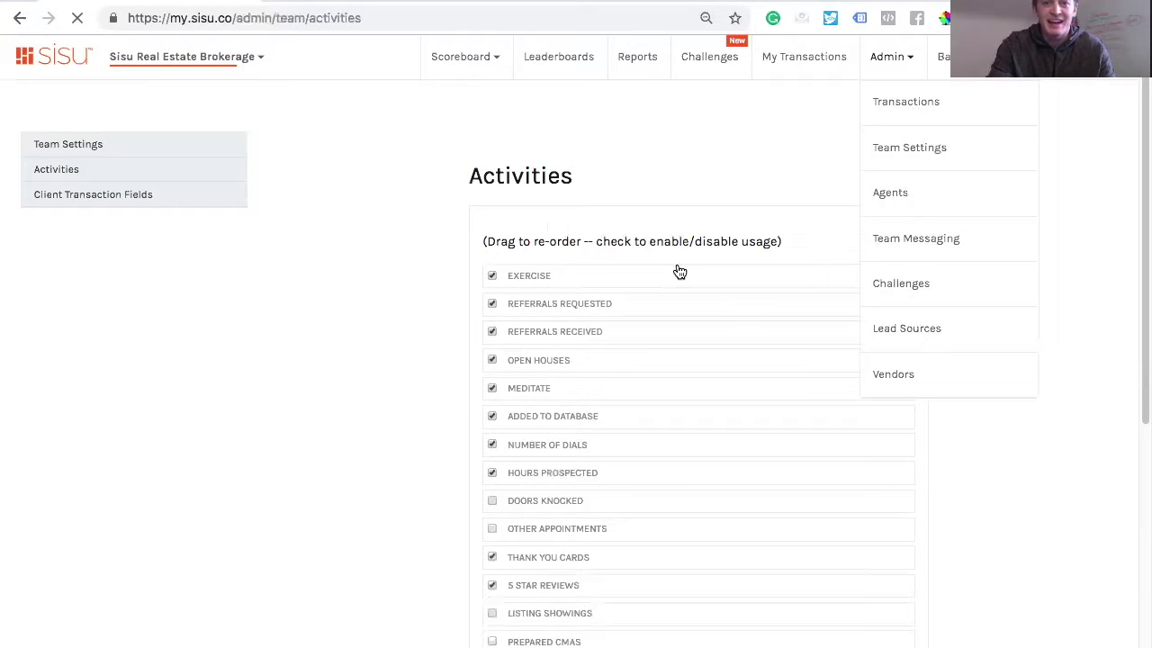
scroll(680, 272, "down", 2)
scroll(377, 333, "up", 2)
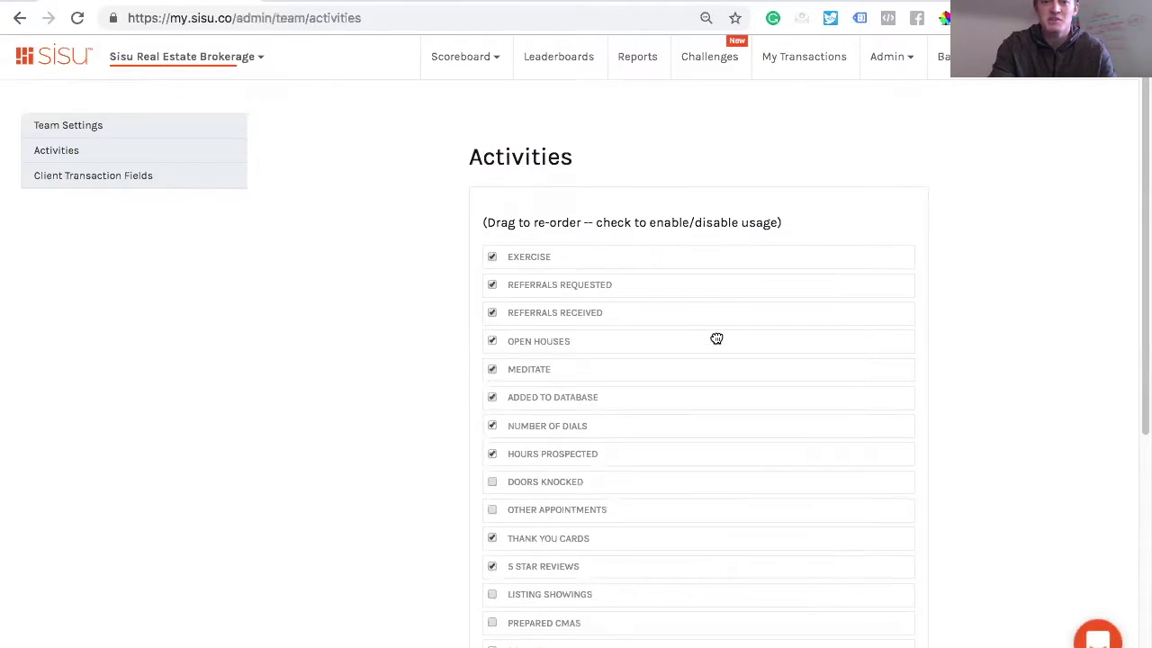
scroll(717, 337, "down", 2)
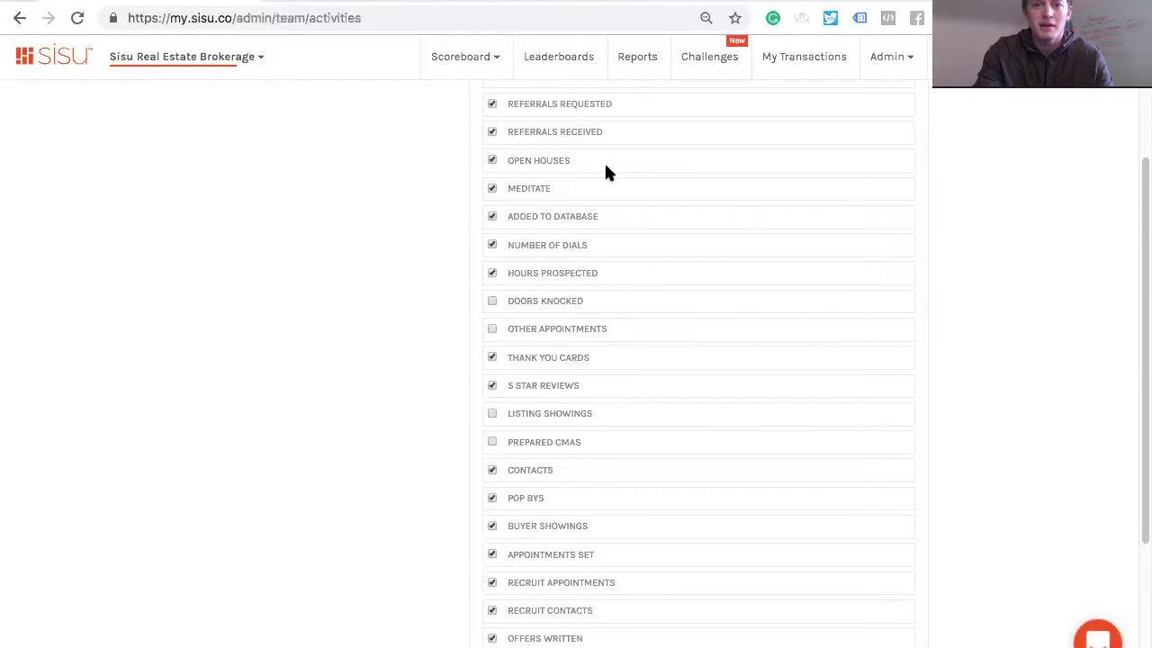
scroll(526, 202, "down", 1)
scroll(536, 305, "down", 2)
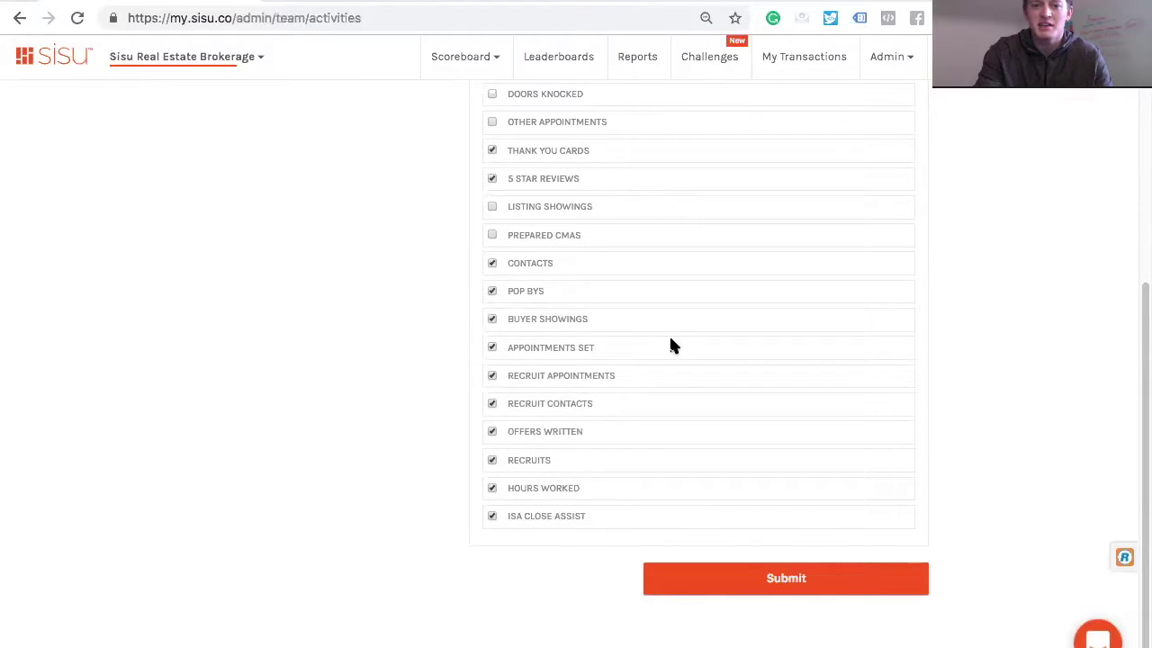
- Move the Open Houses activity directly below Exercise in the Activities list
scroll(663, 525, "up", 3)
scroll(659, 351, "up", 1)
left_click_drag(545, 305, 546, 255)
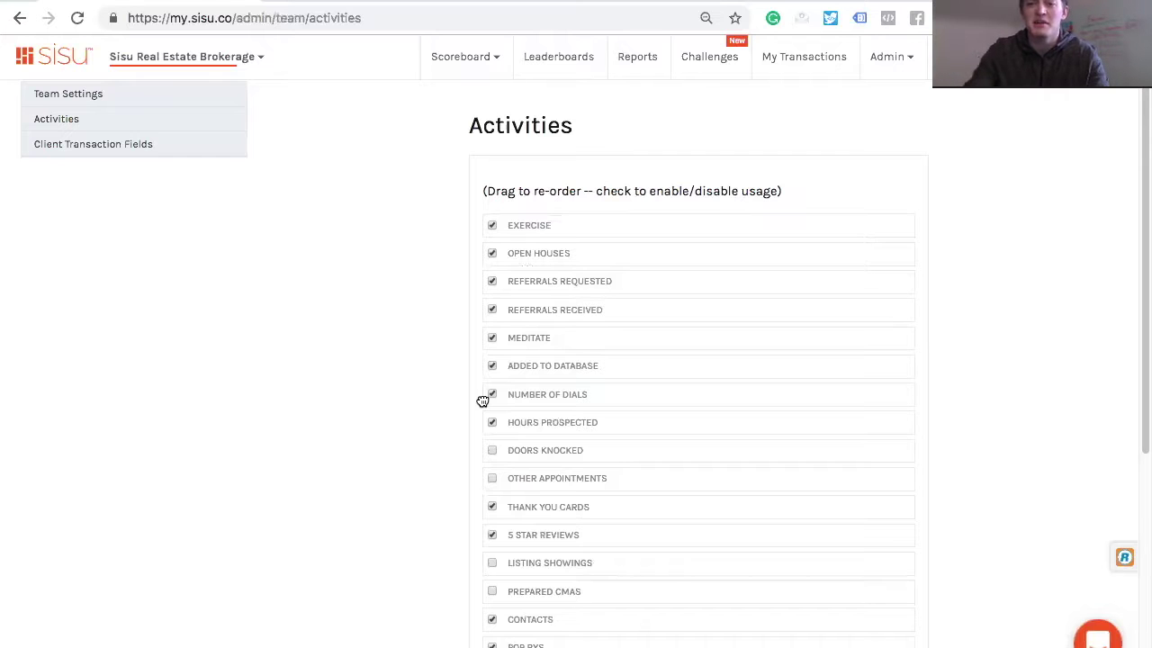
scroll(663, 360, "down", 3)
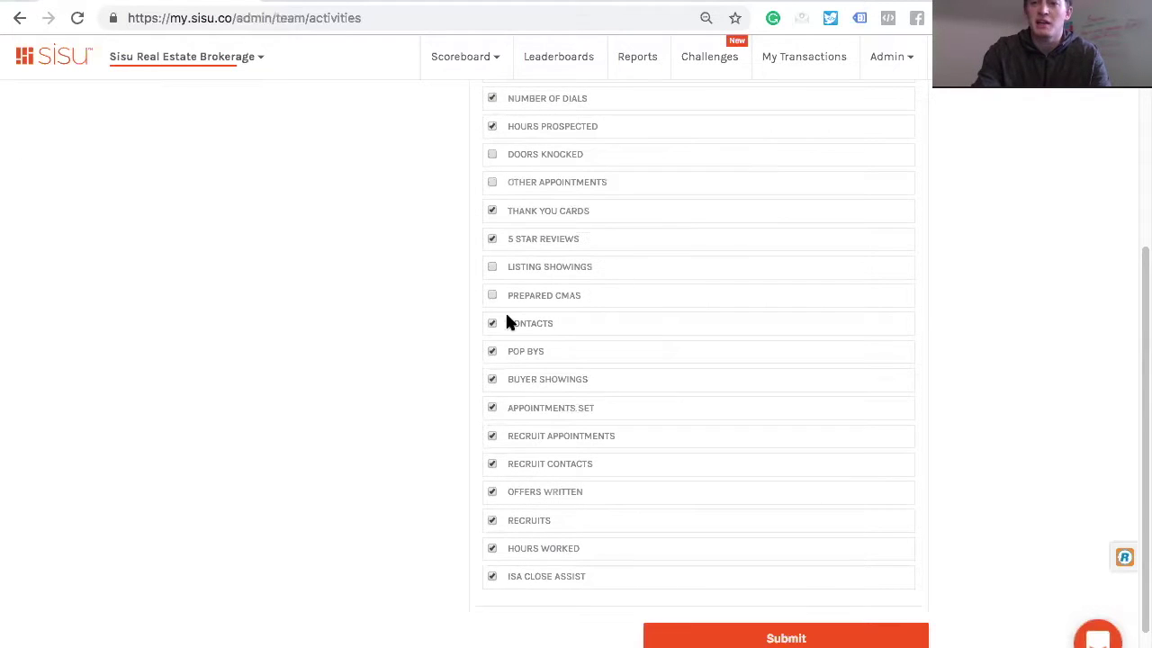
scroll(668, 383, "up", 3)
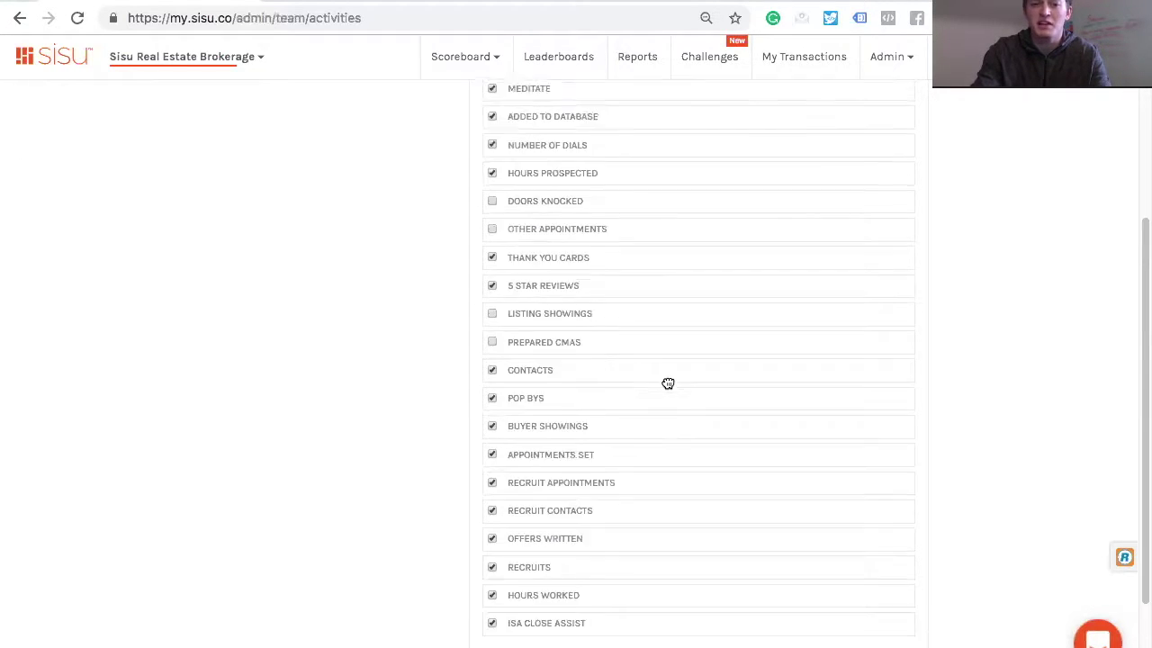
scroll(644, 255, "up", 2)
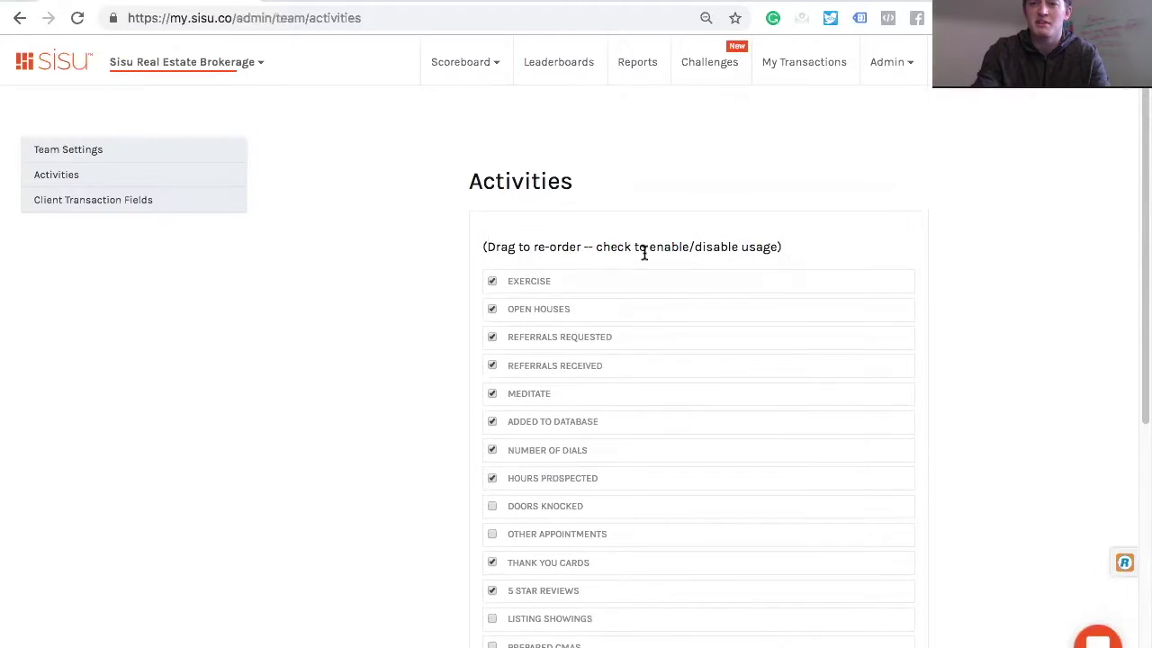
- Open the Client Transaction Fields settings and examine the required, enabled and disabled fields
left_click(80, 193)
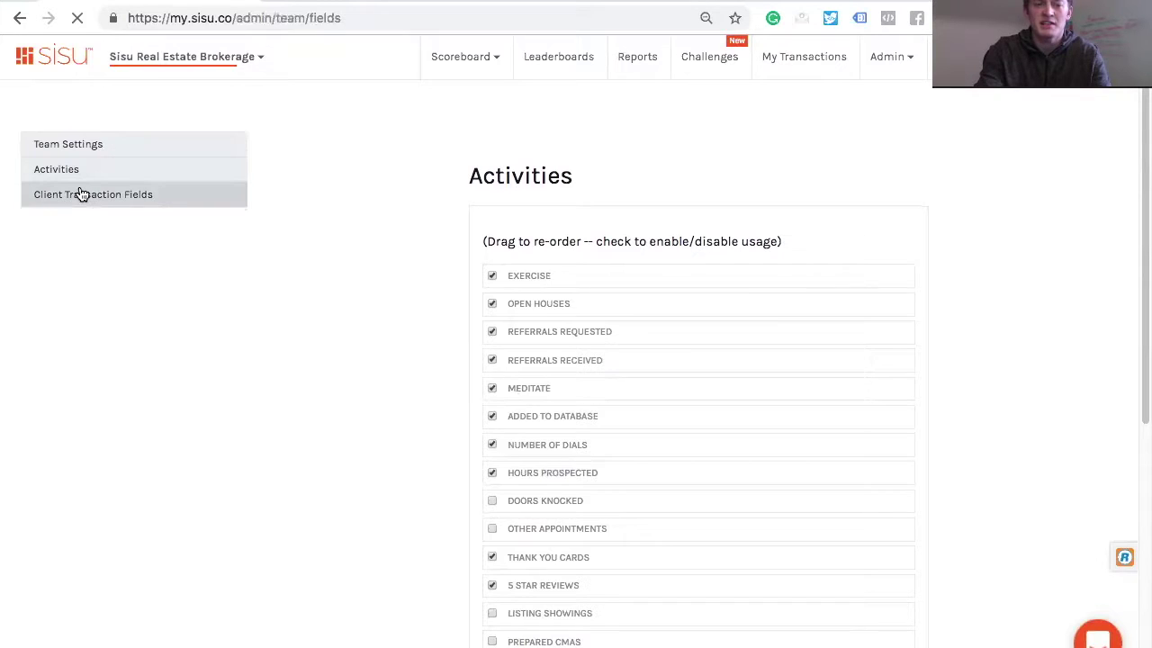
scroll(941, 406, "down", 2)
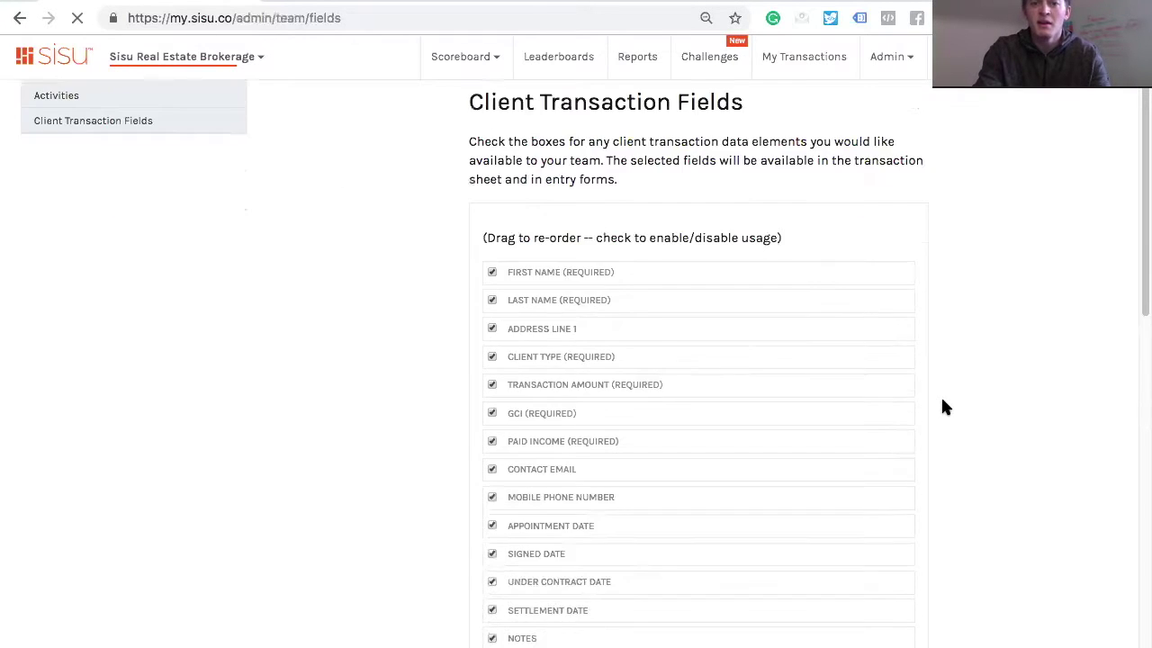
scroll(586, 300, "down", 6)
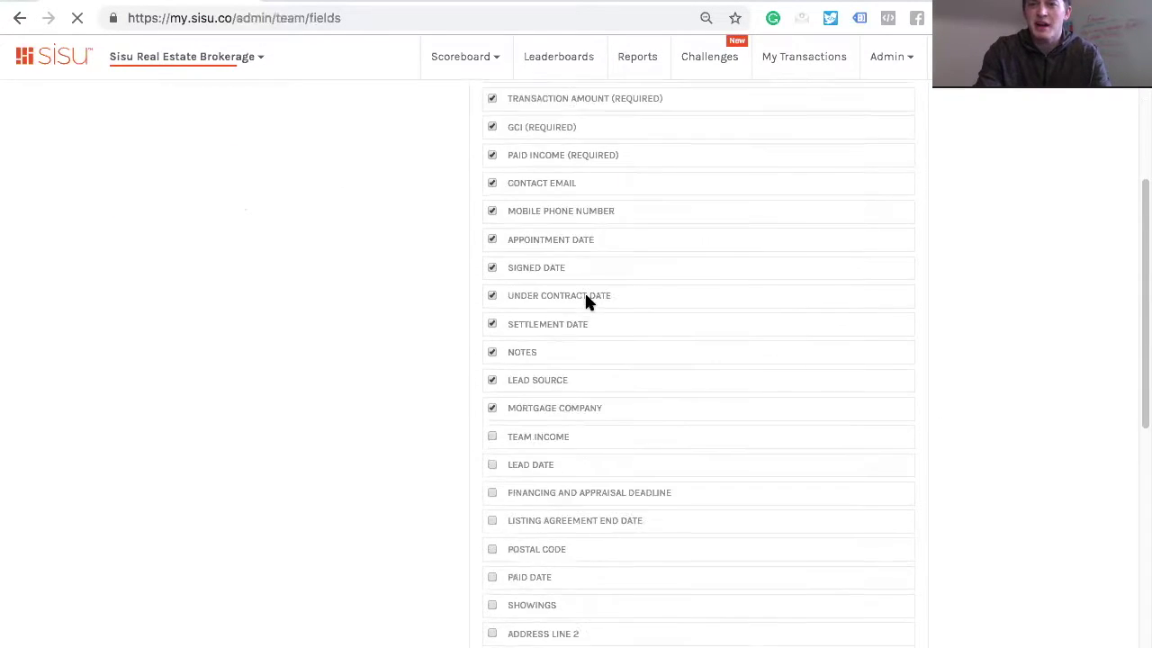
scroll(579, 249, "up", 4)
scroll(531, 236, "up", 3)
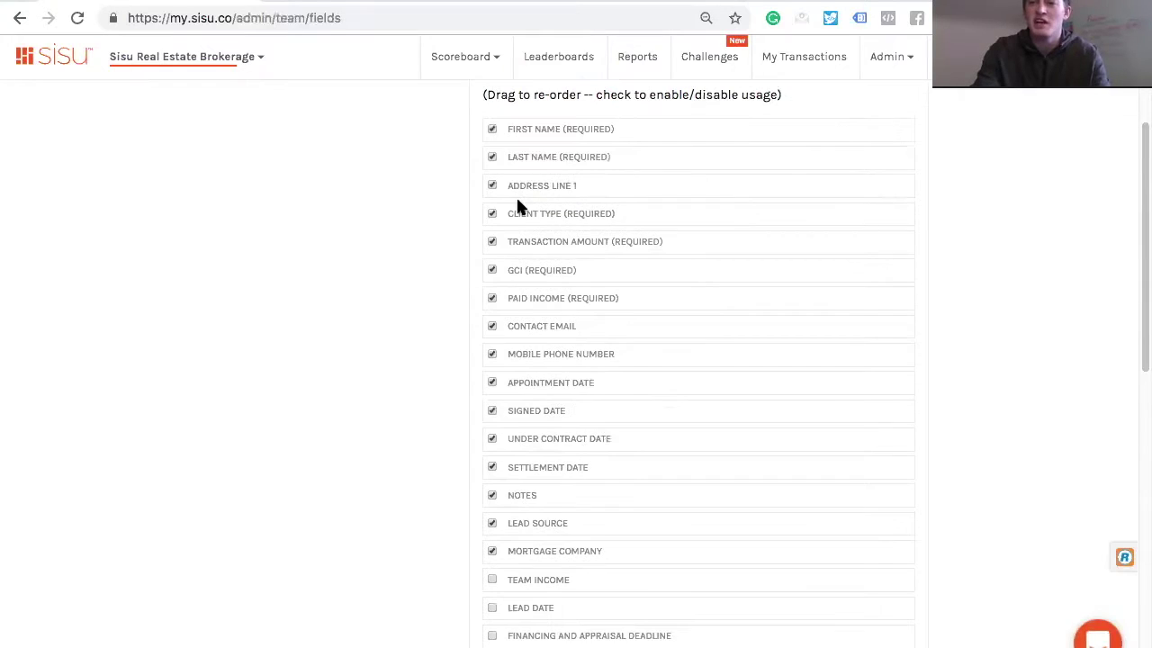
scroll(566, 382, "down", 3)
scroll(567, 382, "down", 3)
scroll(566, 382, "up", 2)
scroll(568, 384, "down", 5)
scroll(568, 384, "down", 1)
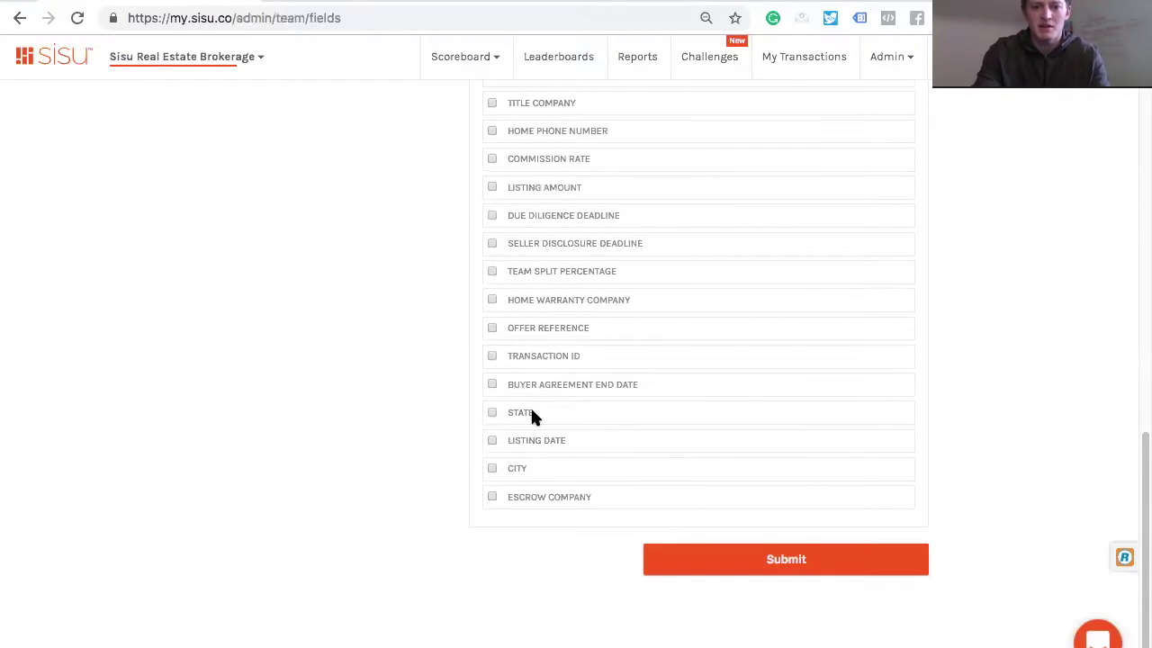
- Enable the State client transaction field, place it directly below Mortgage Company, and submit the field settings
scroll(576, 459, "up", 1)
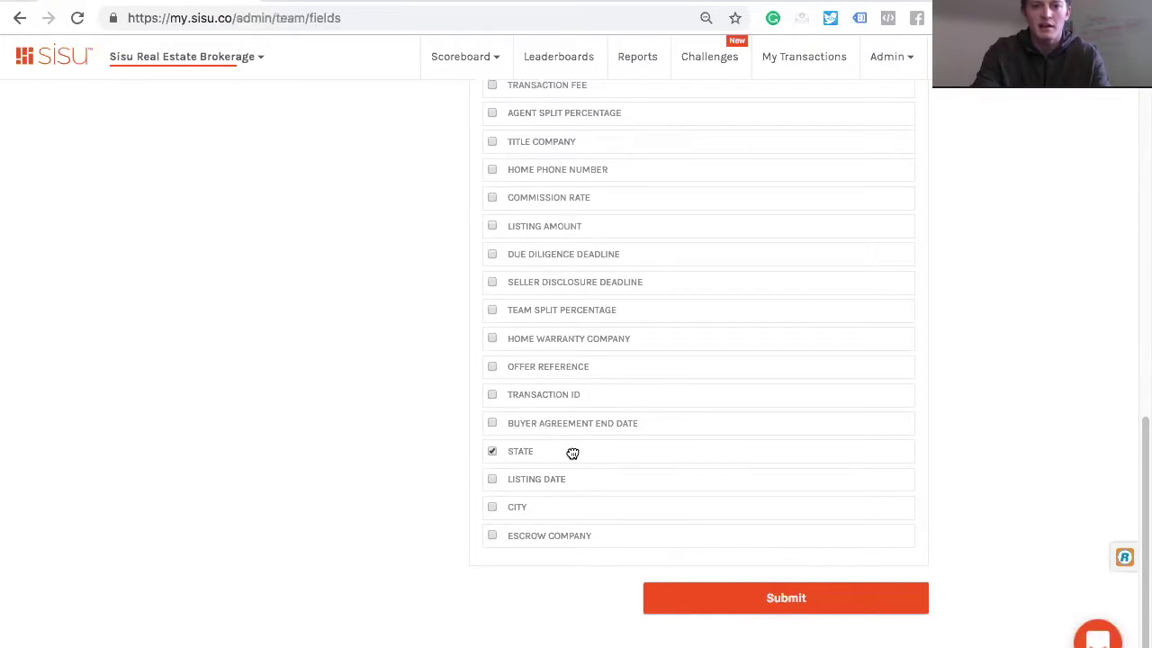
mouse_move(576, 453)
left_mouse_down()
mouse_move(581, 221)
mouse_move(571, 333)
mouse_move(571, 244)
mouse_move(595, 358)
mouse_move(599, 142)
mouse_move(617, 300)
mouse_move(691, 262)
mouse_move(609, 303)
mouse_move(602, 391)
mouse_move(656, 406)
mouse_move(619, 460)
mouse_move(590, 466)
left_mouse_up()
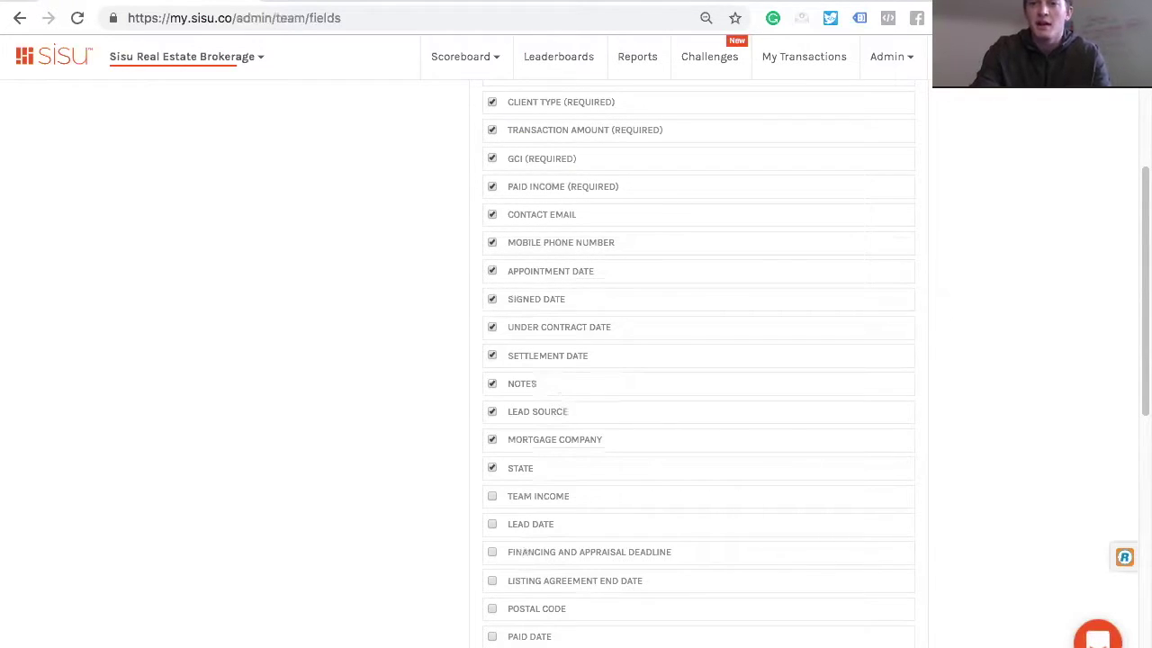
scroll(861, 561, "down", 8)
left_click(785, 565)
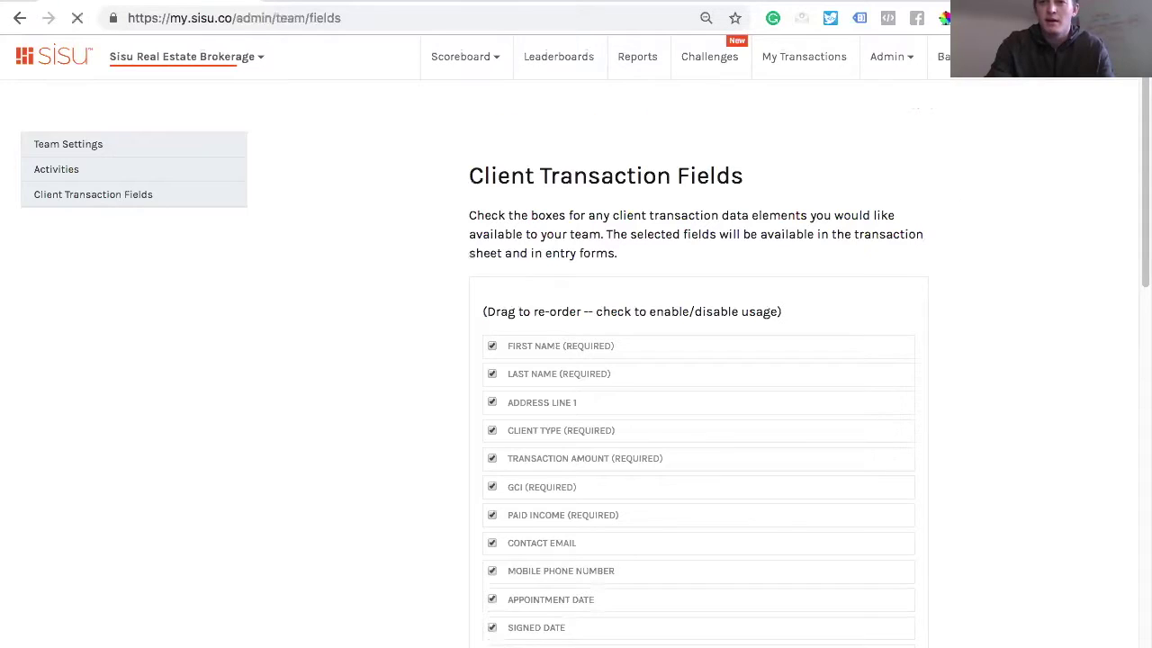
- Open the Team Transactions records and examine the table's columns from Agent through State
left_click(900, 63)
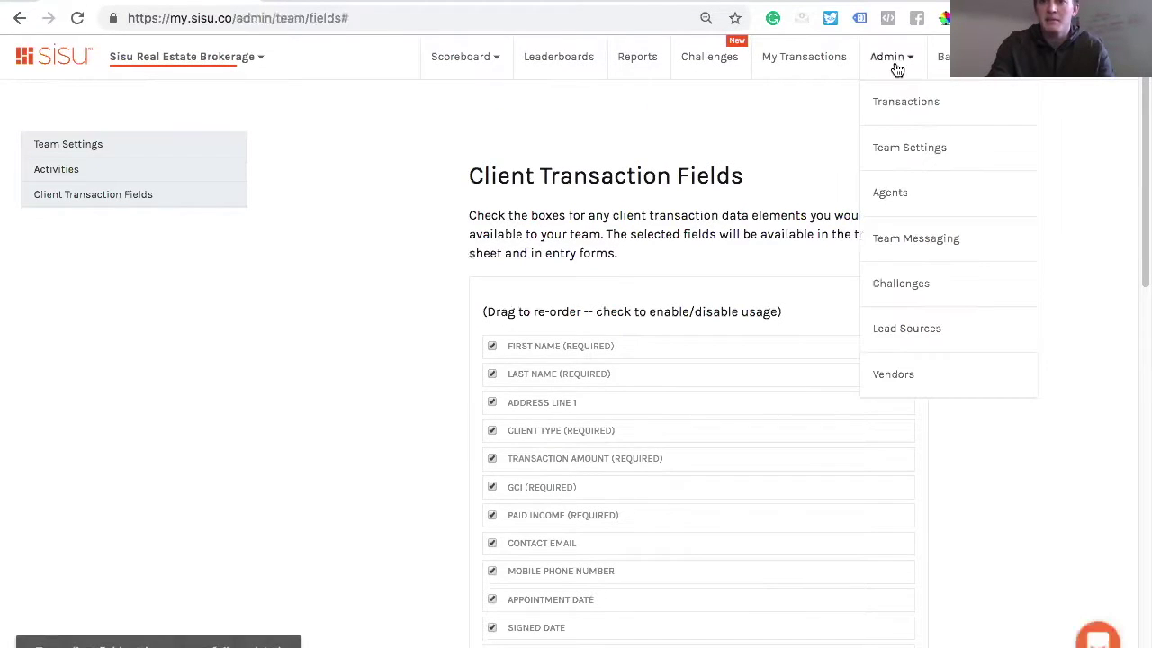
left_click(783, 144)
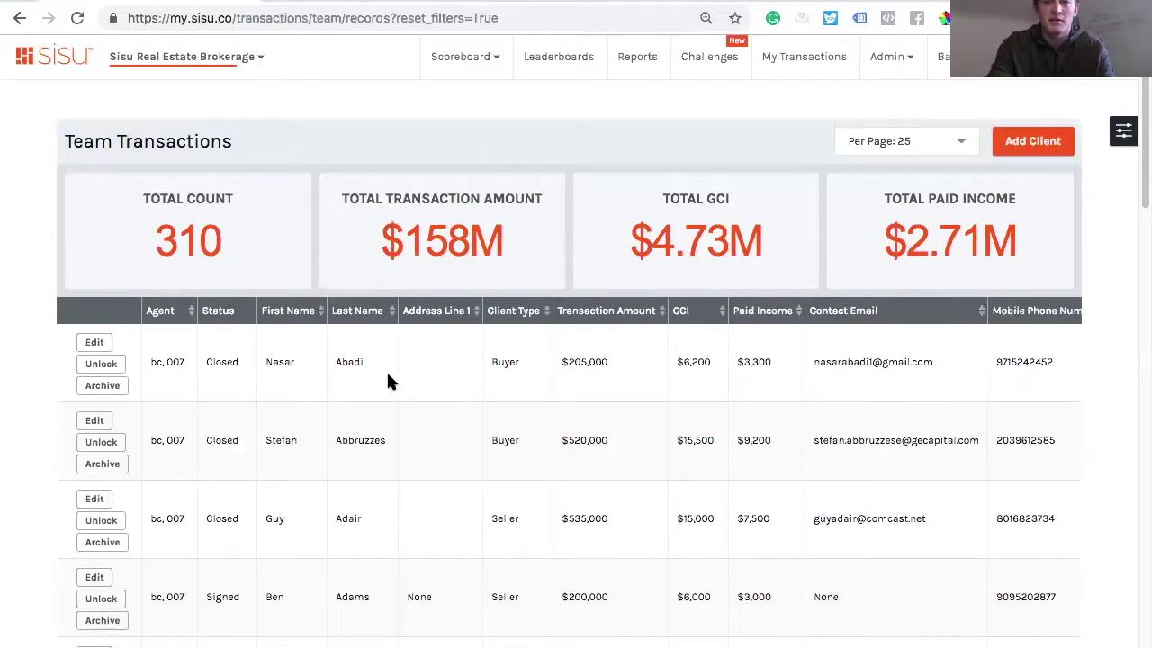
scroll(562, 416, "right", 10)
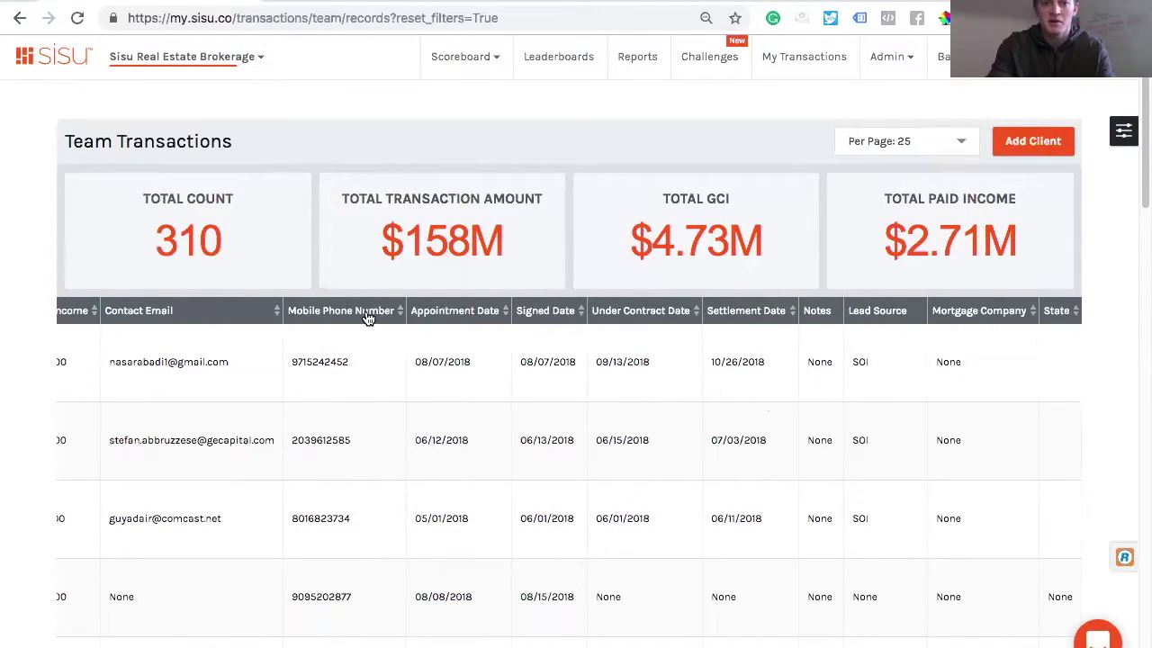
scroll(316, 336, "left", 10)
scroll(722, 342, "right", 8)
scroll(644, 304, "left", 2)
scroll(644, 304, "left", 10)
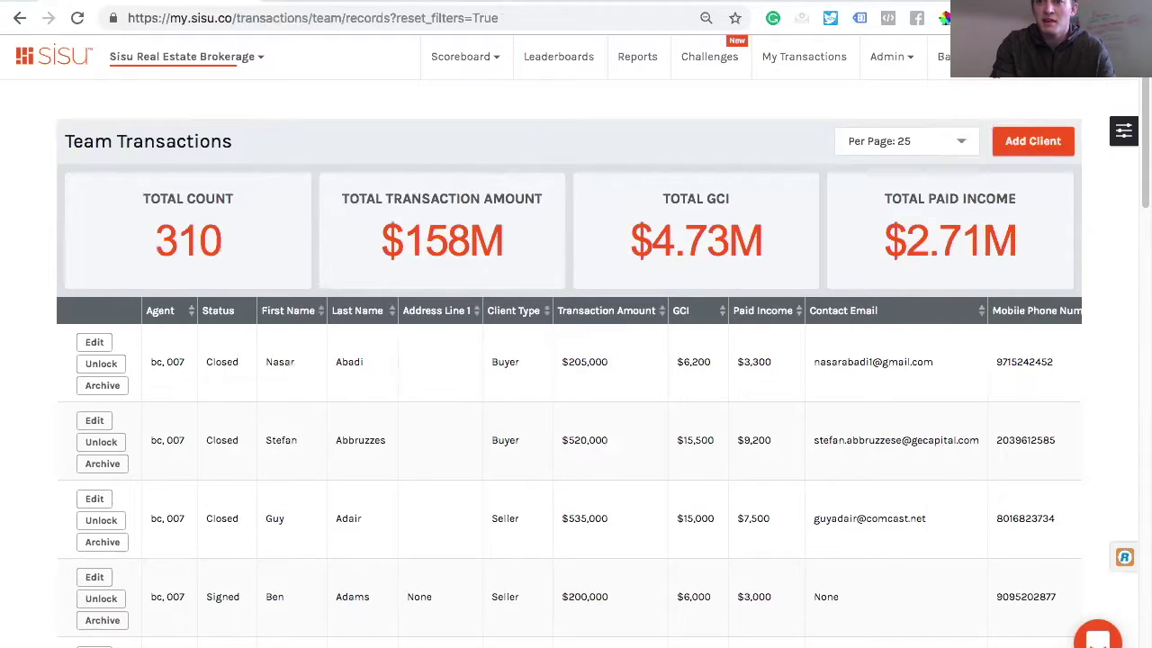
- Open the team's Lead Sources settings and examine the configured and available predefined lead sources
left_click(985, 58)
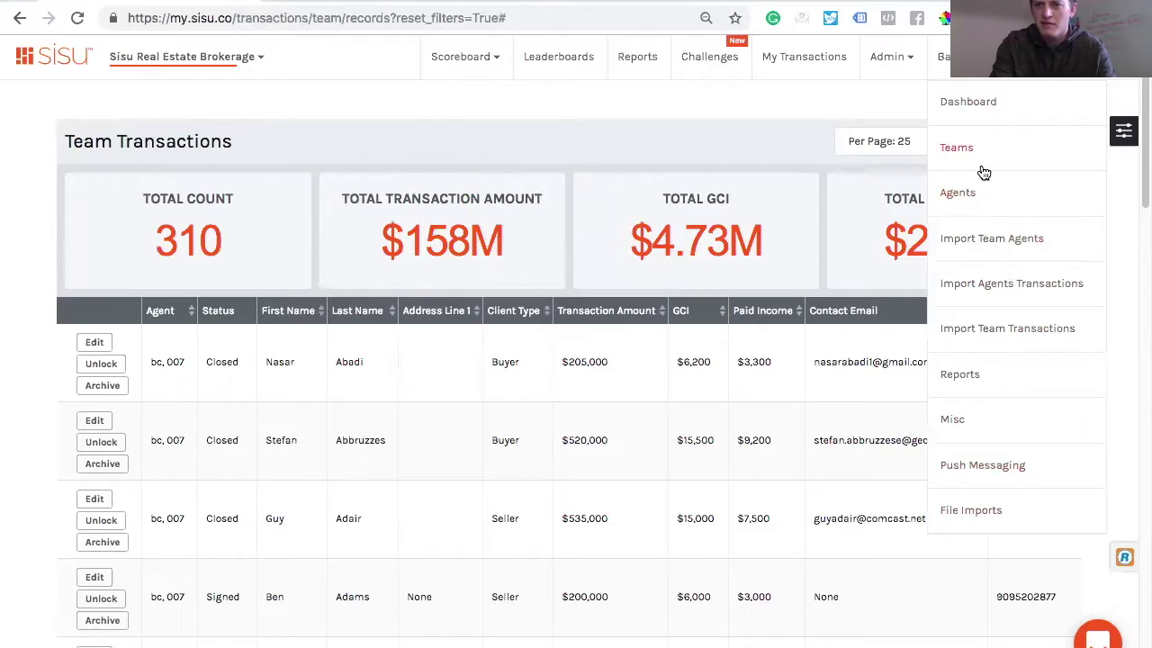
left_click(907, 65)
left_click(914, 341)
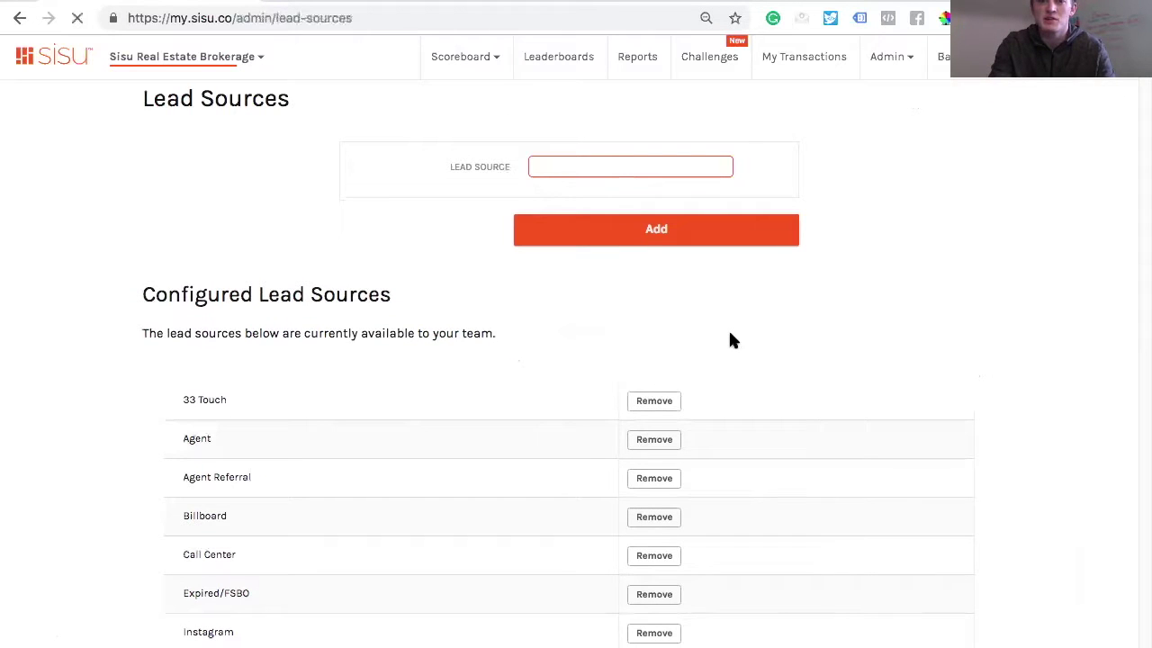
scroll(336, 396, "down", 7)
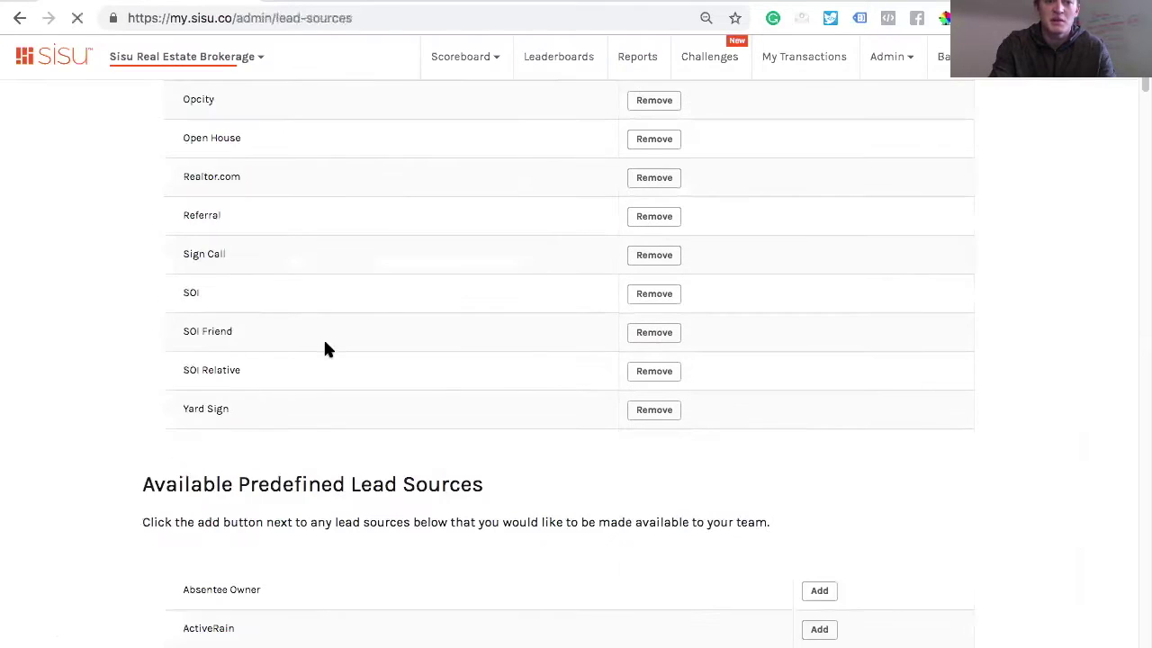
scroll(195, 366, "up", 7)
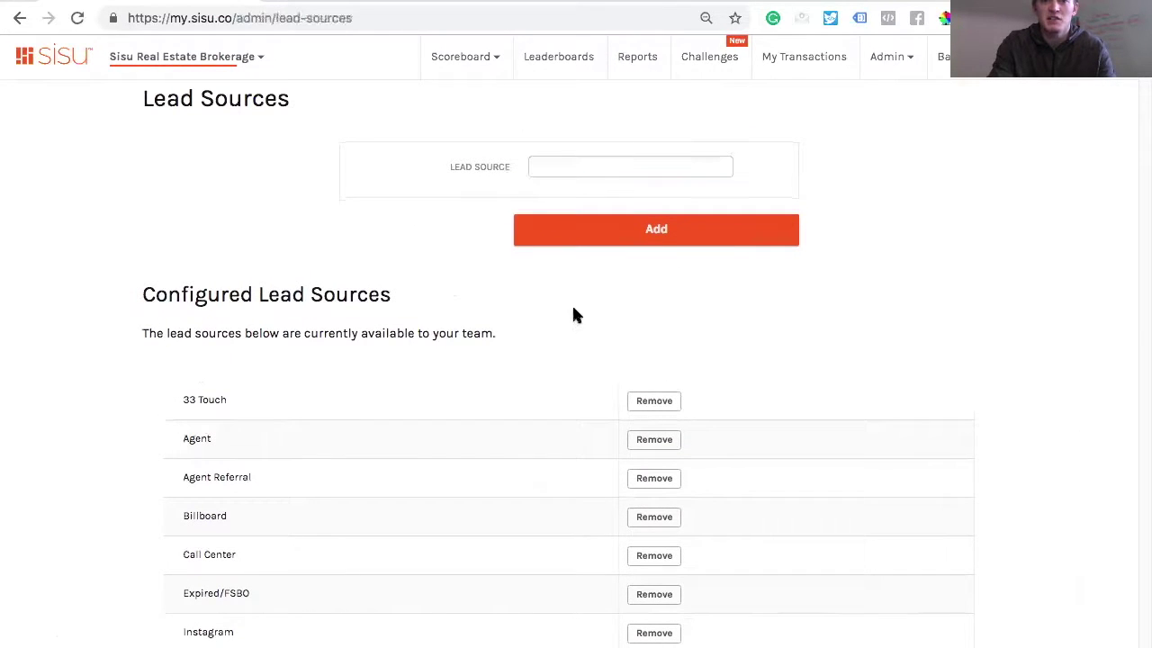
scroll(1056, 283, "down", 20)
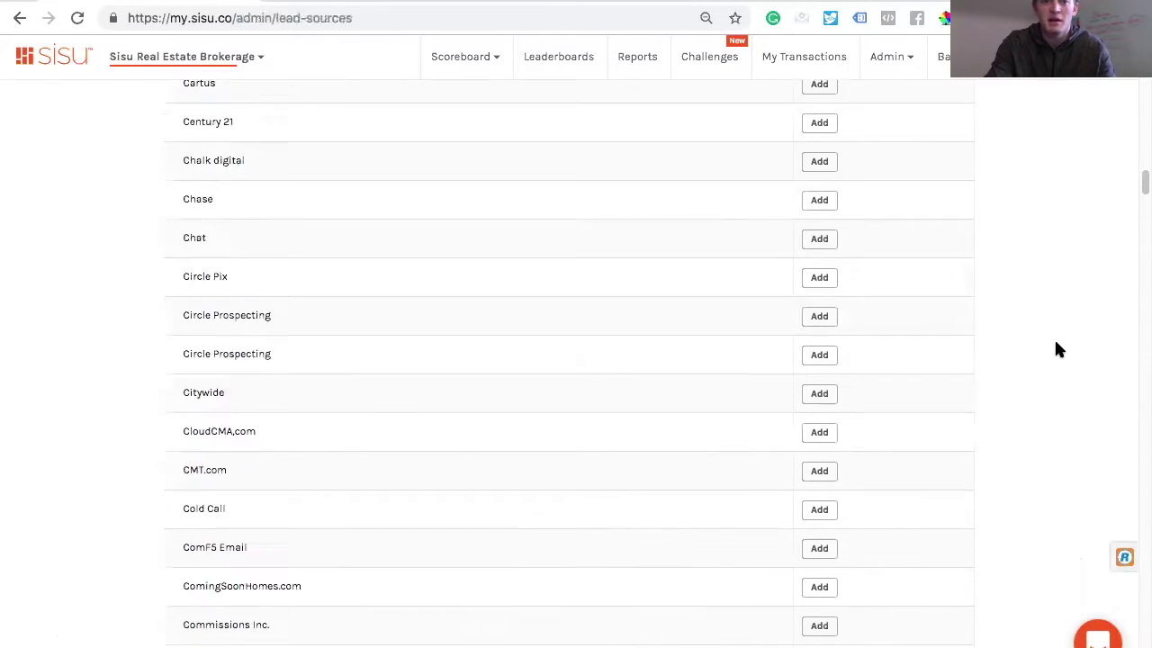
scroll(1057, 349, "down", 10)
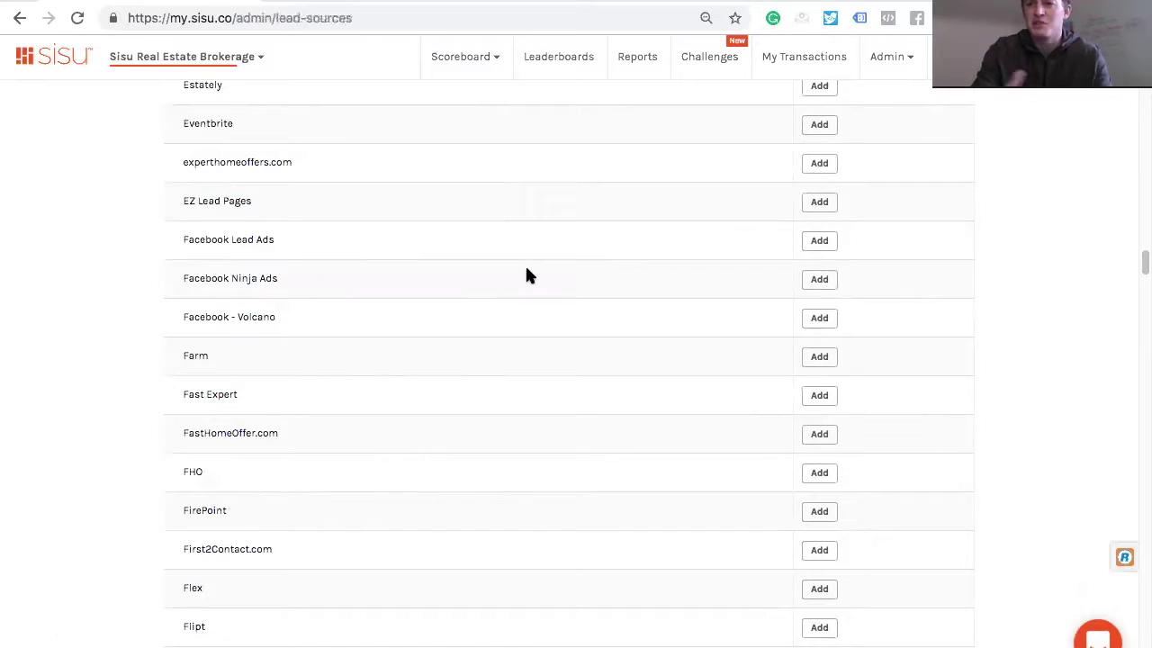
scroll(414, 260, "up", 20)
scroll(414, 261, "up", 15)
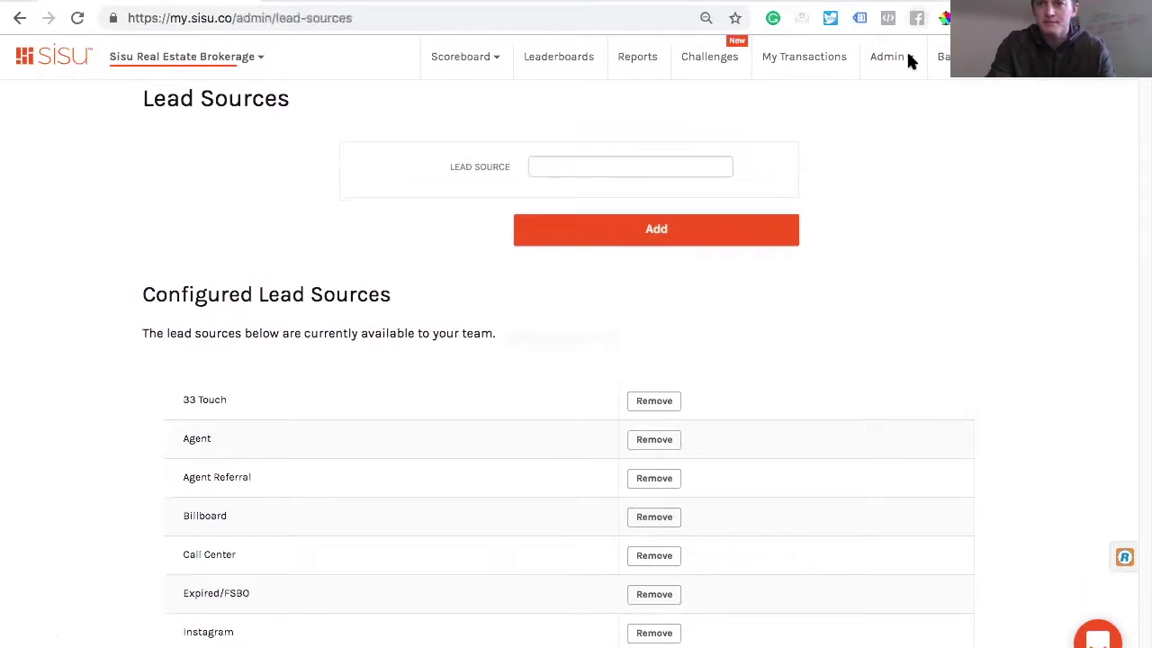
- Open the team's Vendors settings and examine the new vendor form and the existing vendor list
left_click(940, 56)
left_click(904, 57)
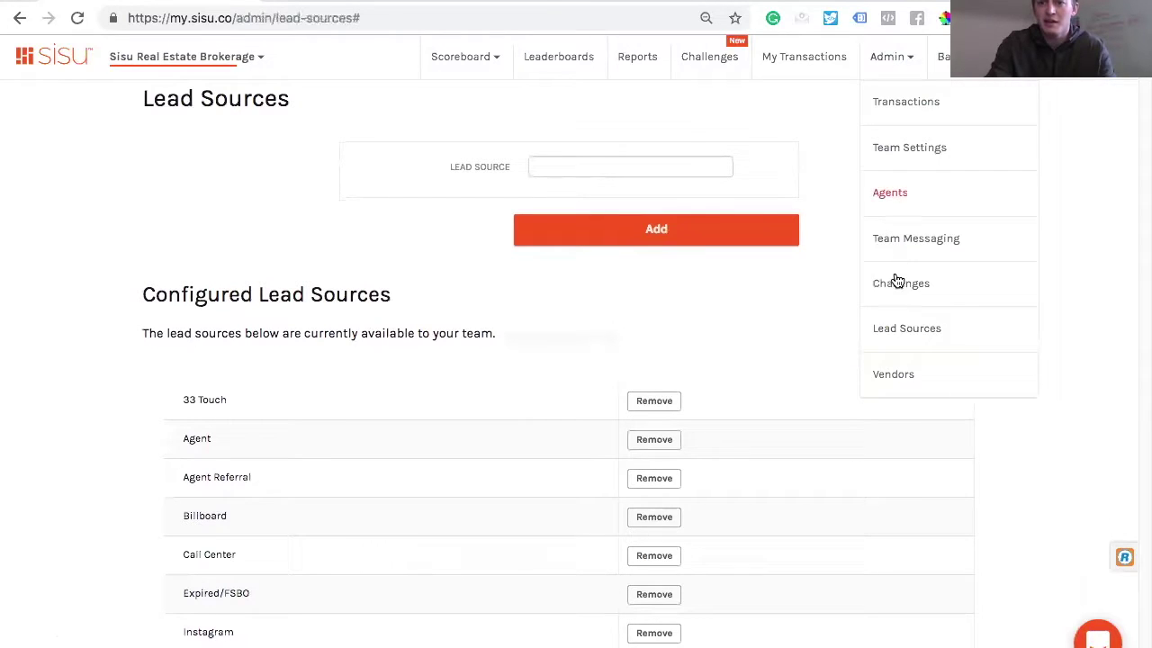
left_click(893, 375)
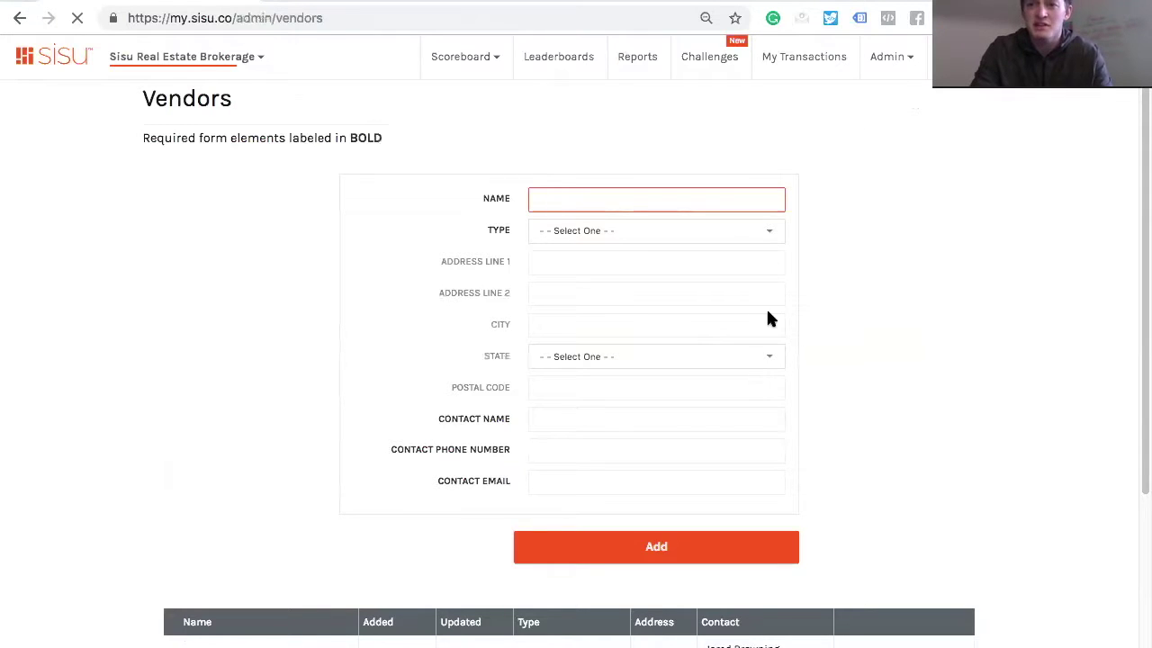
scroll(766, 316, "down", 3)
scroll(765, 315, "up", 3)
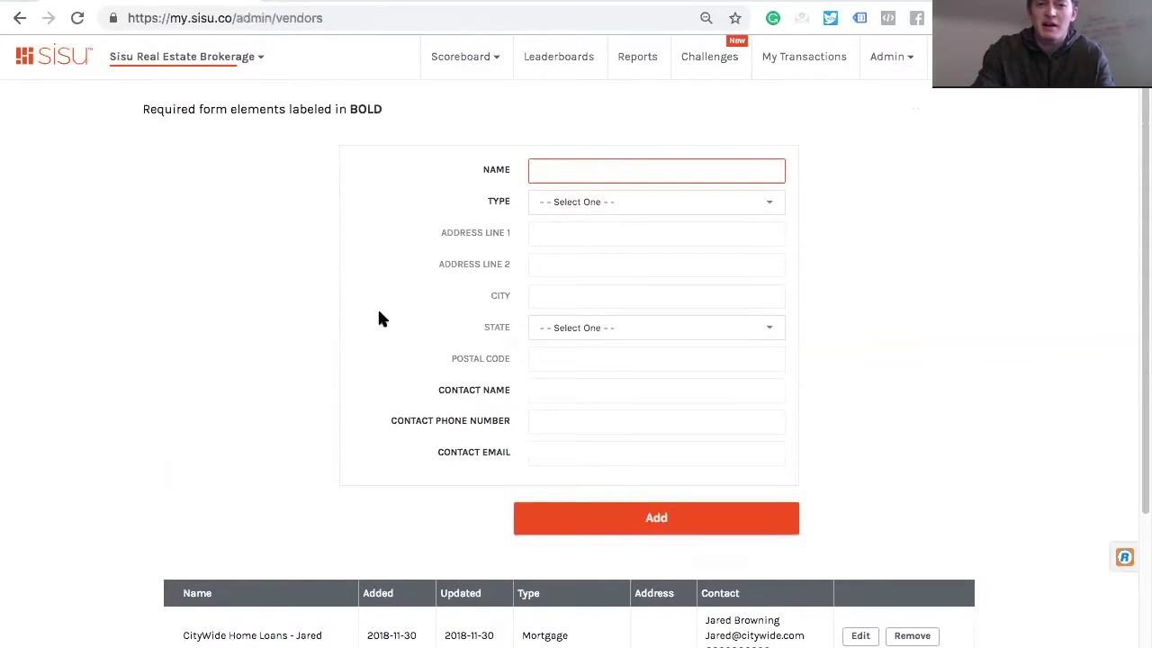
scroll(638, 233, "down", 1)
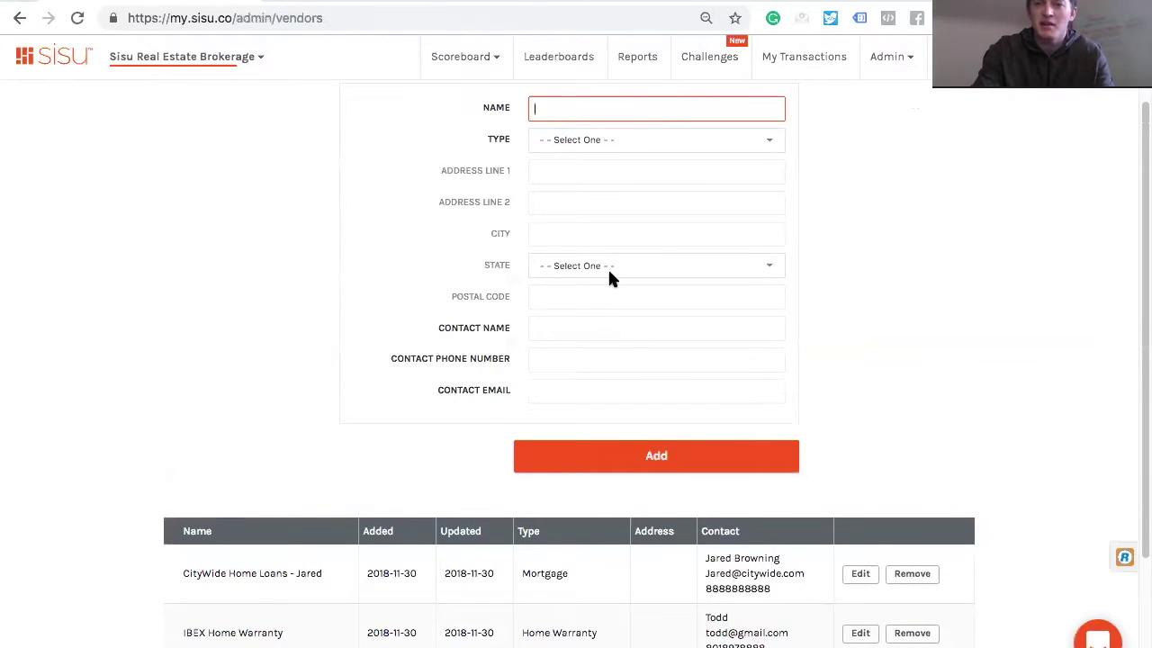
- Examine the available vendor types in the new vendor form and the list of existing vendors
scroll(645, 222, "up", 1)
left_click(755, 176)
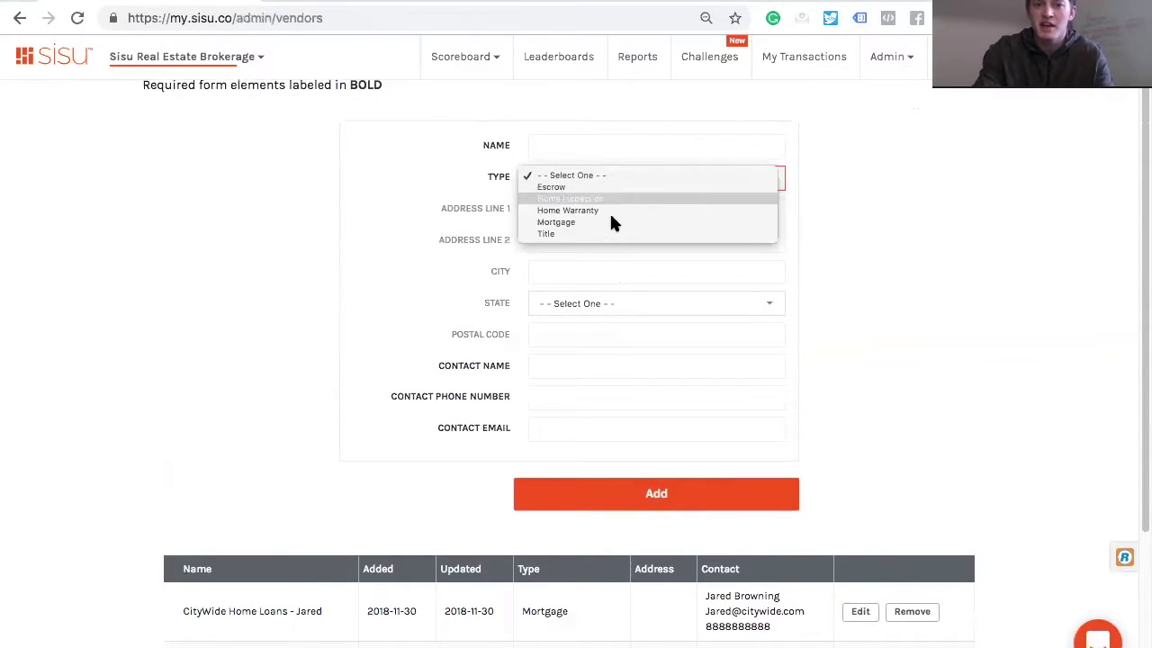
left_click(695, 346)
scroll(696, 347, "down", 3)
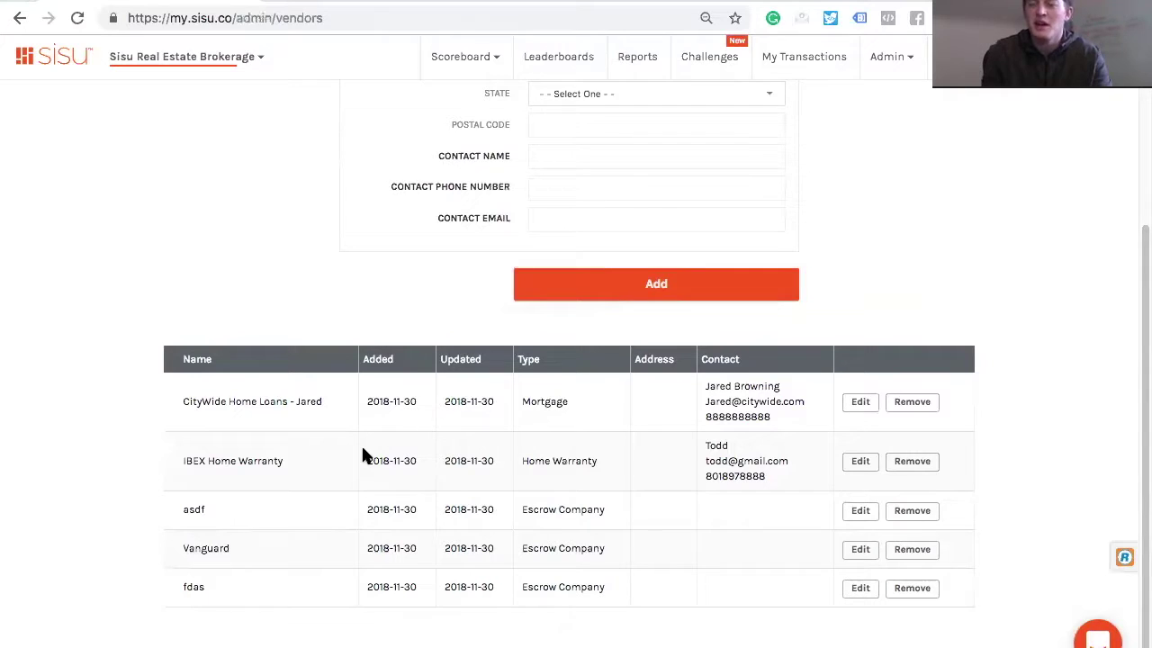
- View the team's Reports page, and open the team's transaction records from the admin area
left_click(639, 64)
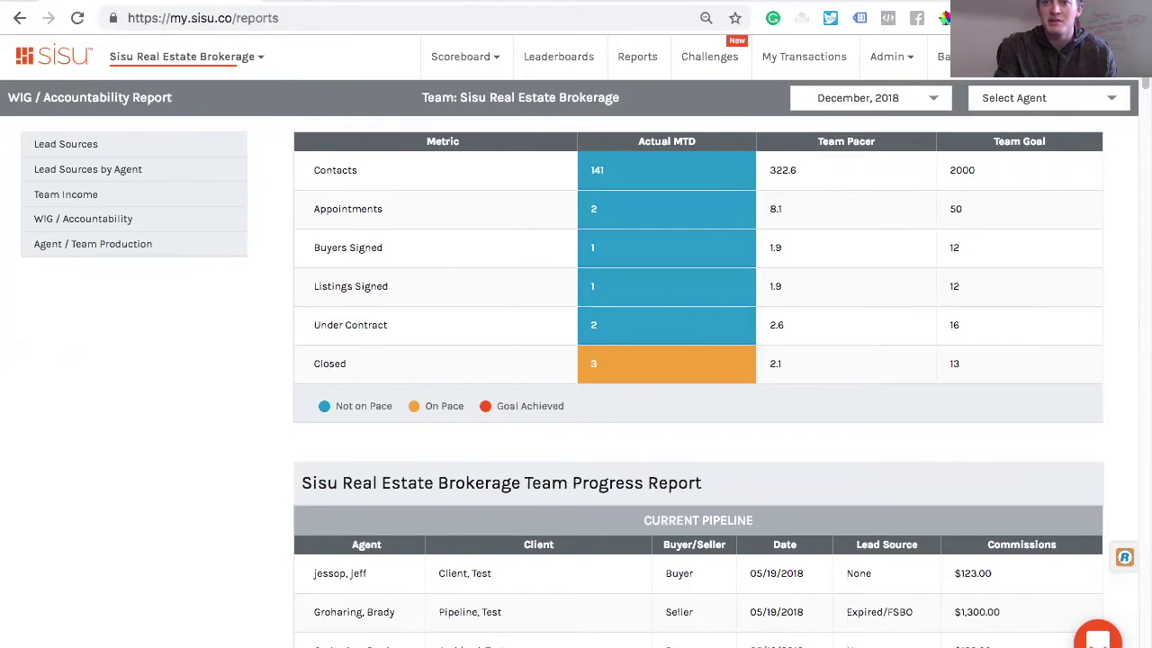
left_click(893, 61)
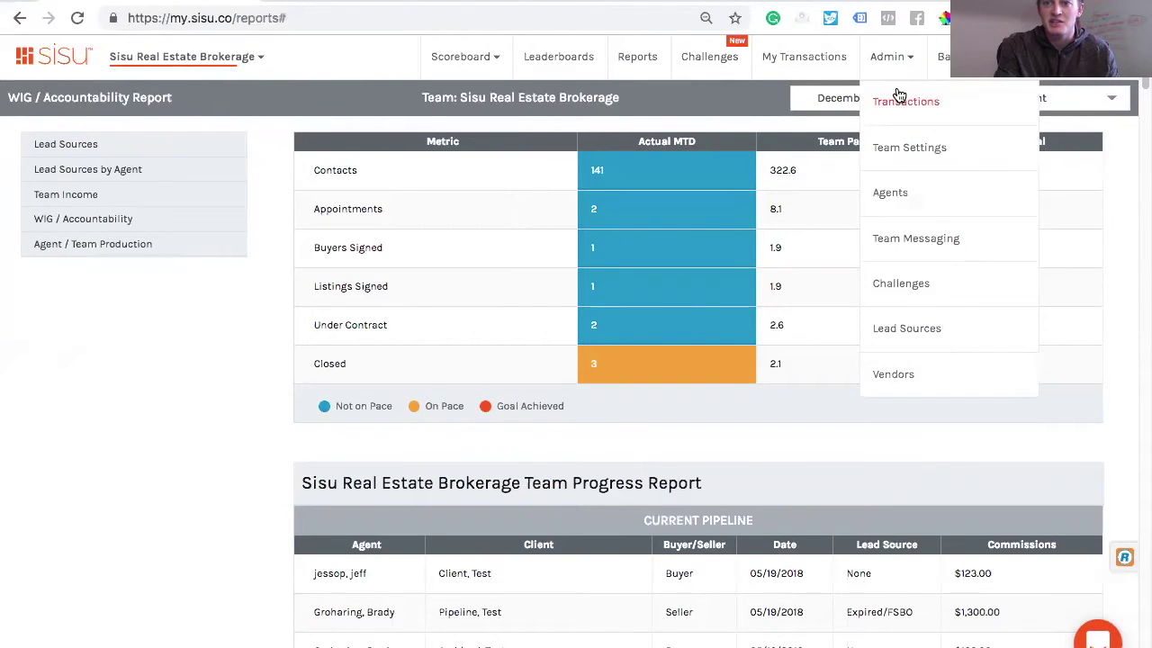
left_click(863, 114)
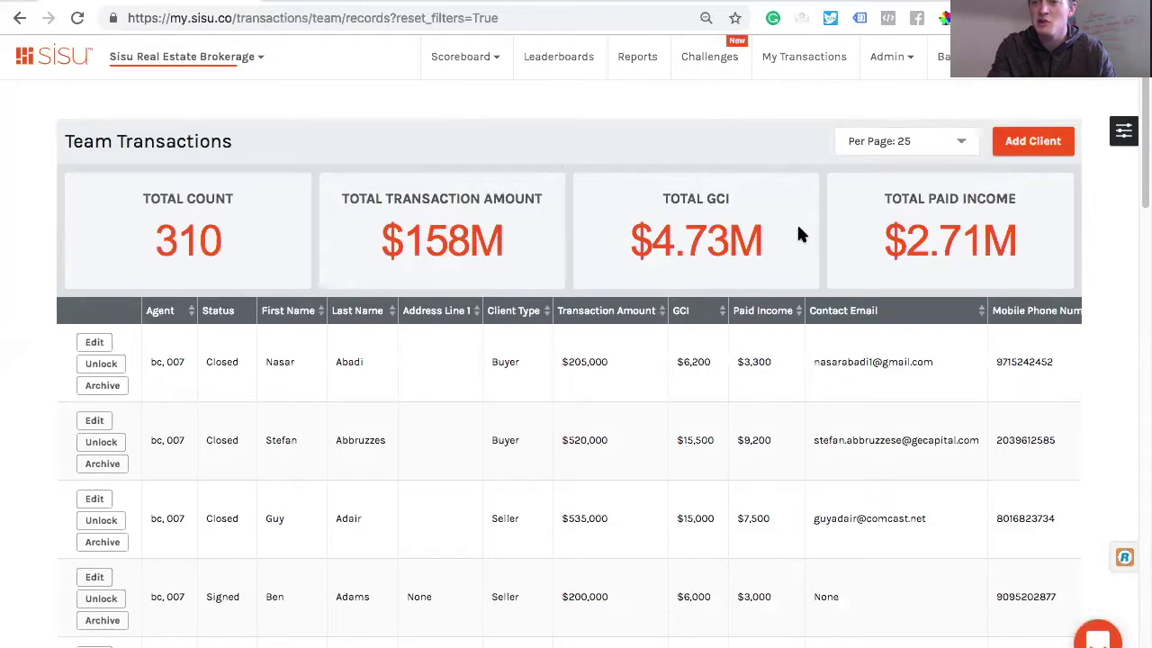
- Filter the team transactions to Buyer clients with the Under Contract status
left_click(1123, 131)
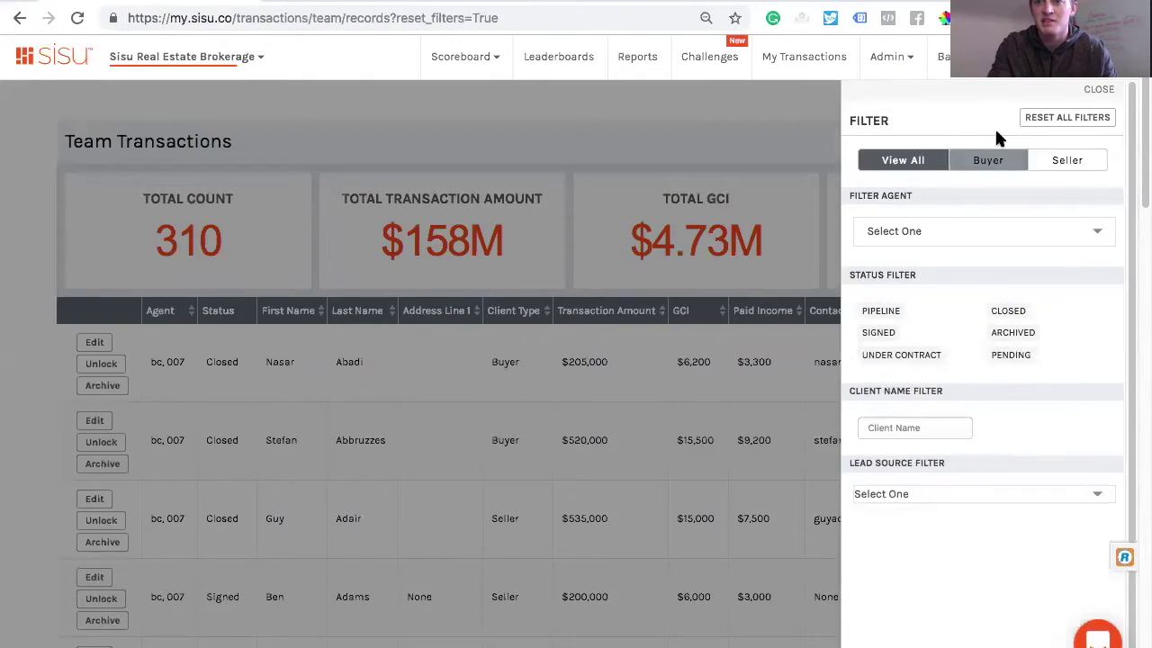
left_click(986, 162)
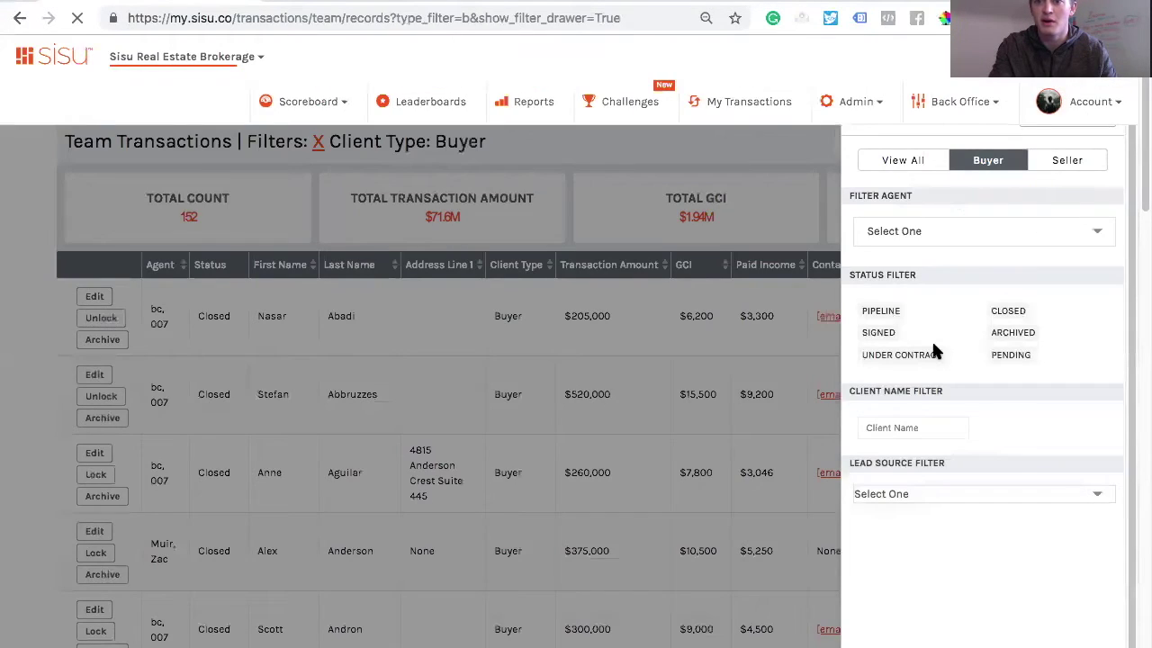
left_click(897, 357)
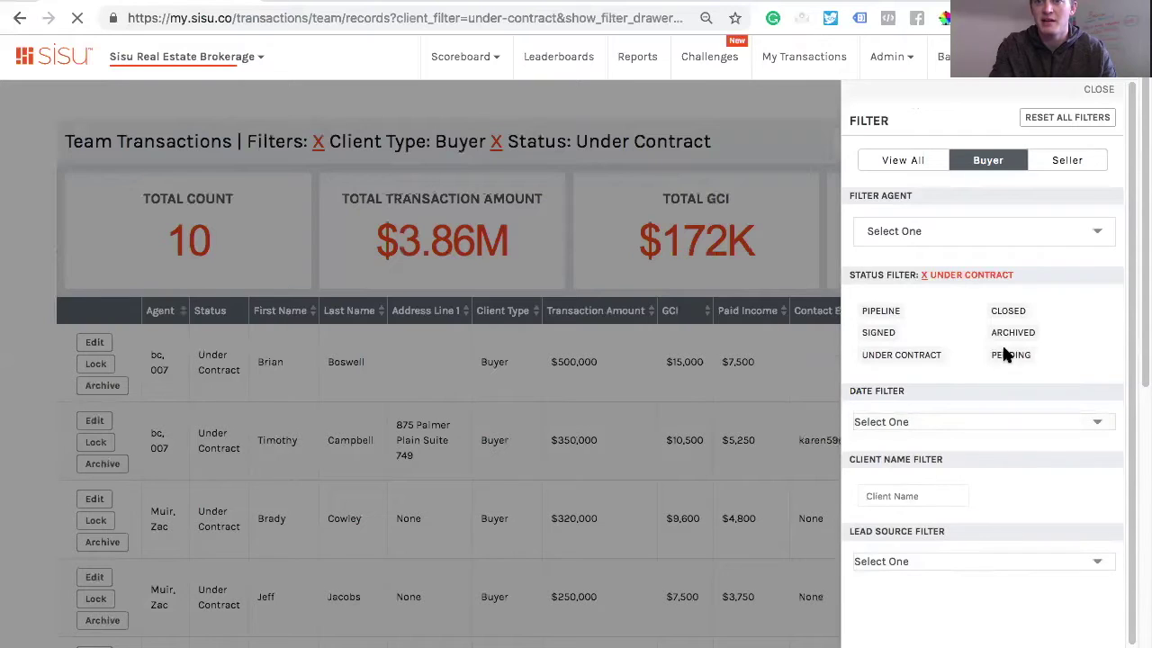
- Examine the agent and date filter options without choosing any, and close the filter drawer
left_click(1102, 231)
left_click(845, 205)
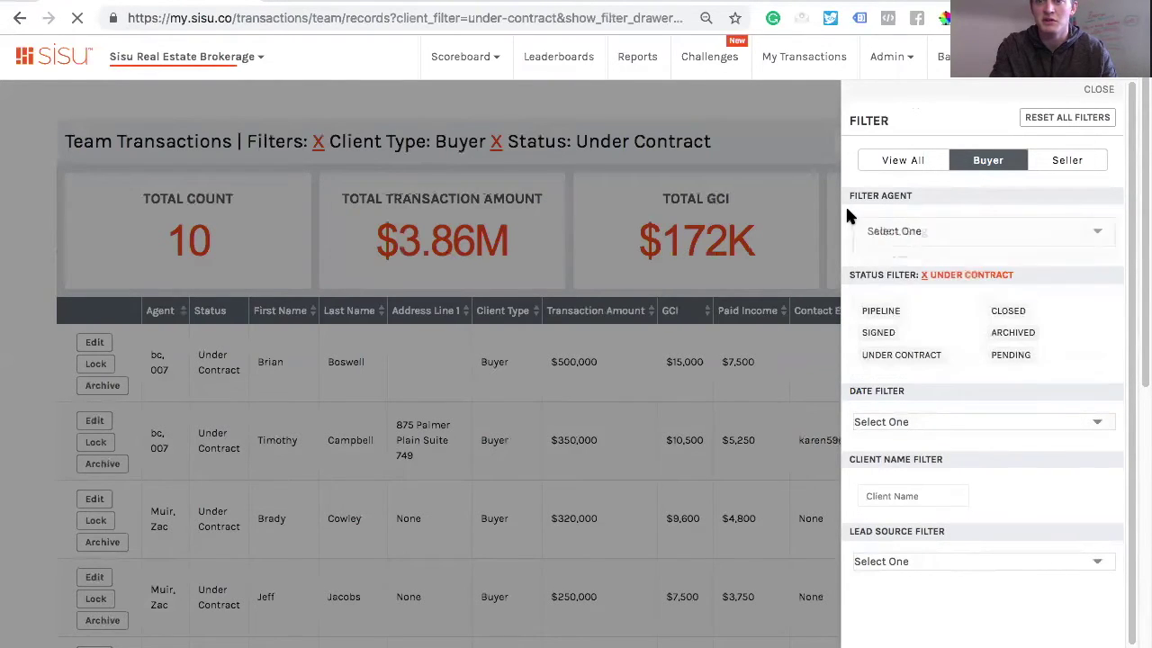
left_click(1095, 420)
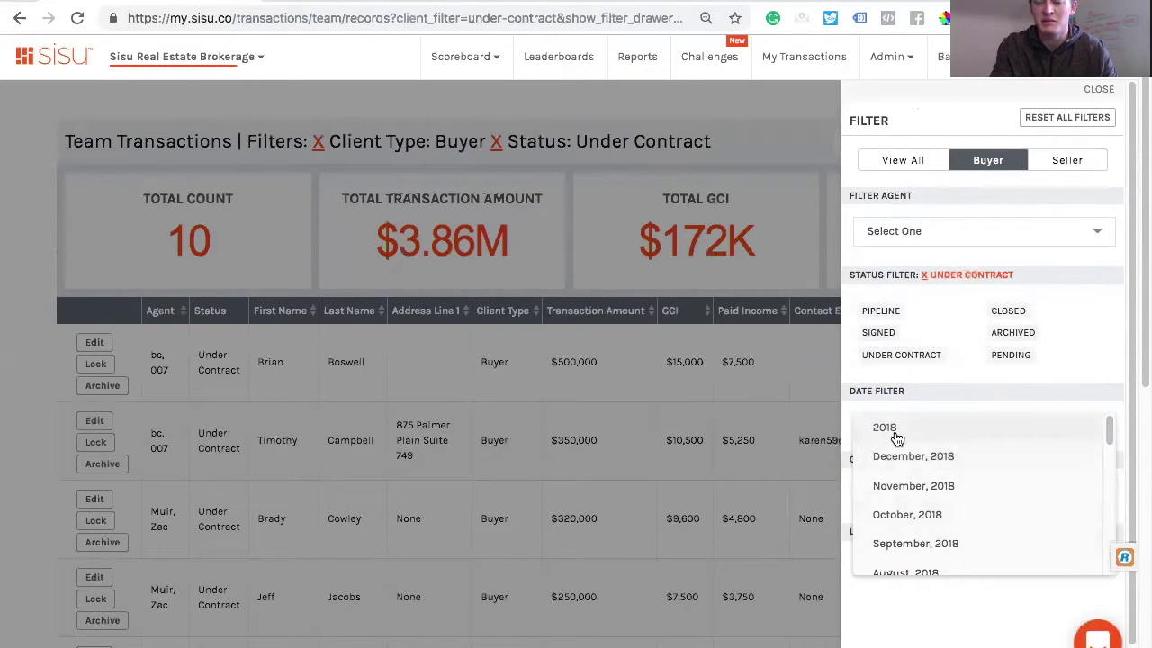
left_click(909, 632)
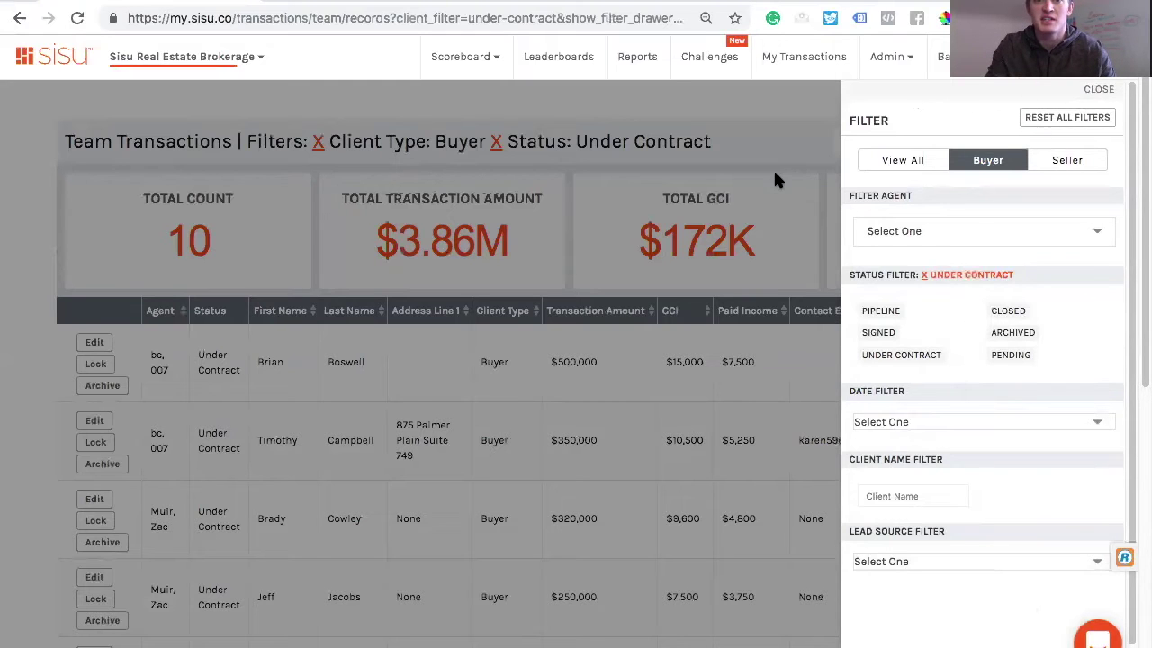
left_click(783, 133)
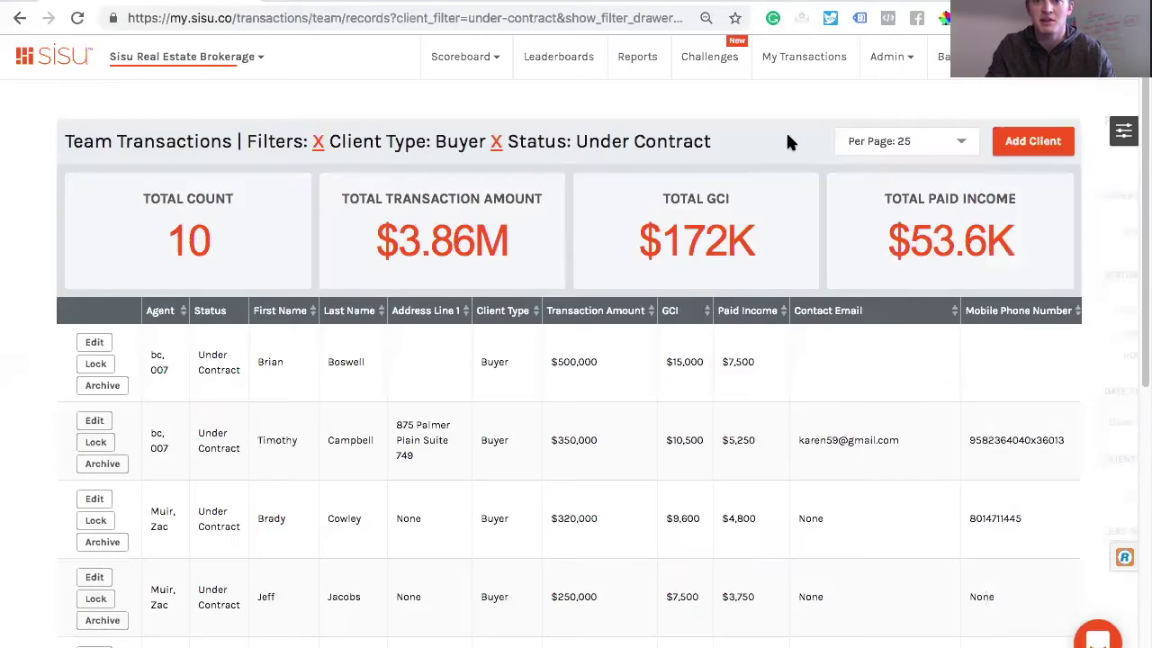